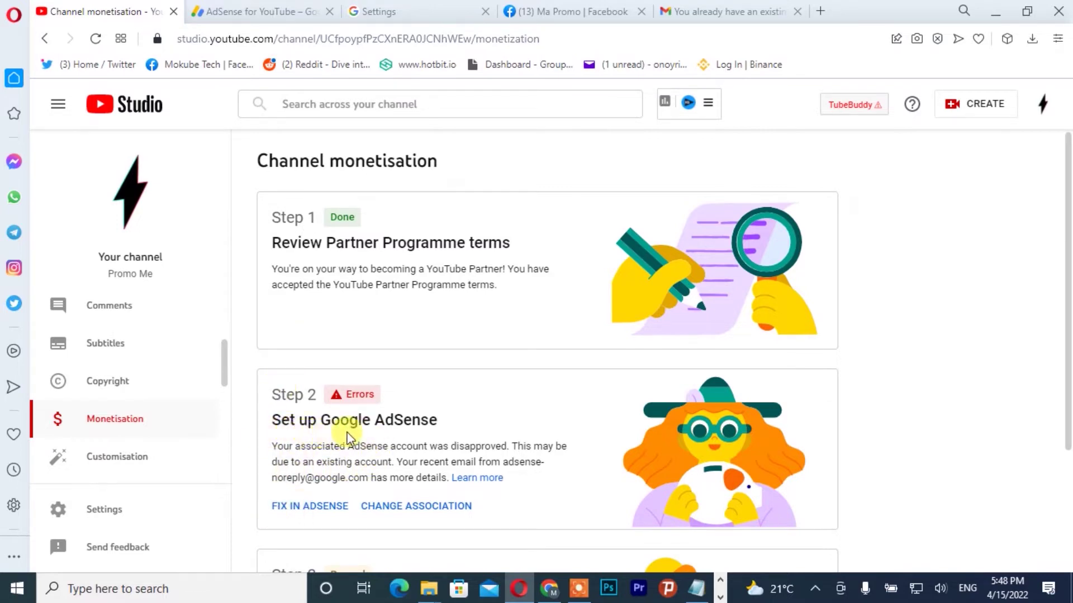
Step: Check Step 3 on Channel monetisation, then open FIX IN ADSENSE for Step 2
scroll(479, 438, down, 3)
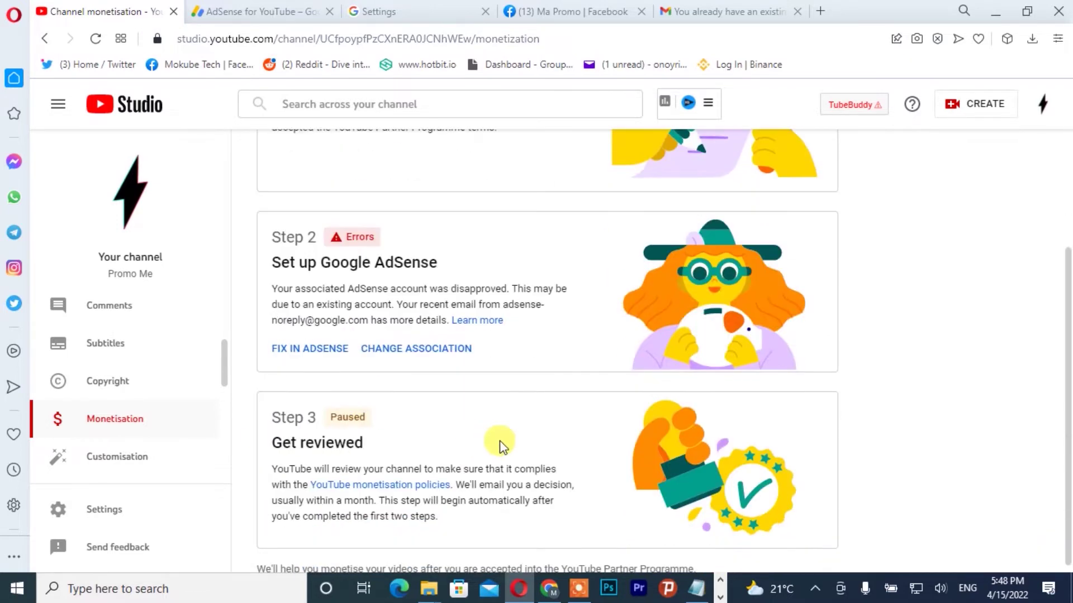
scroll(498, 443, up, 3)
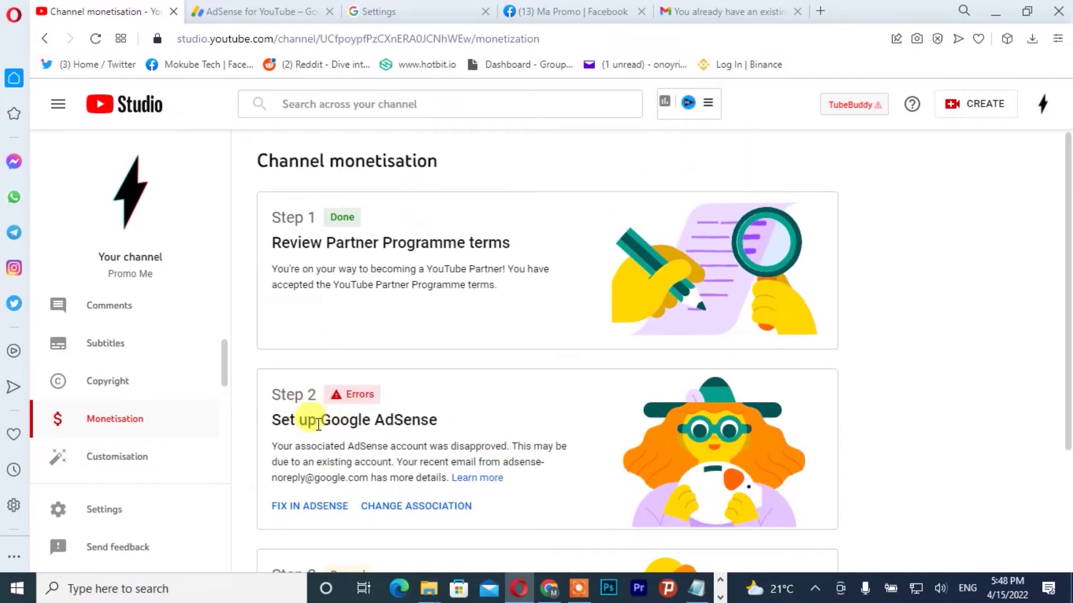
click(294, 506)
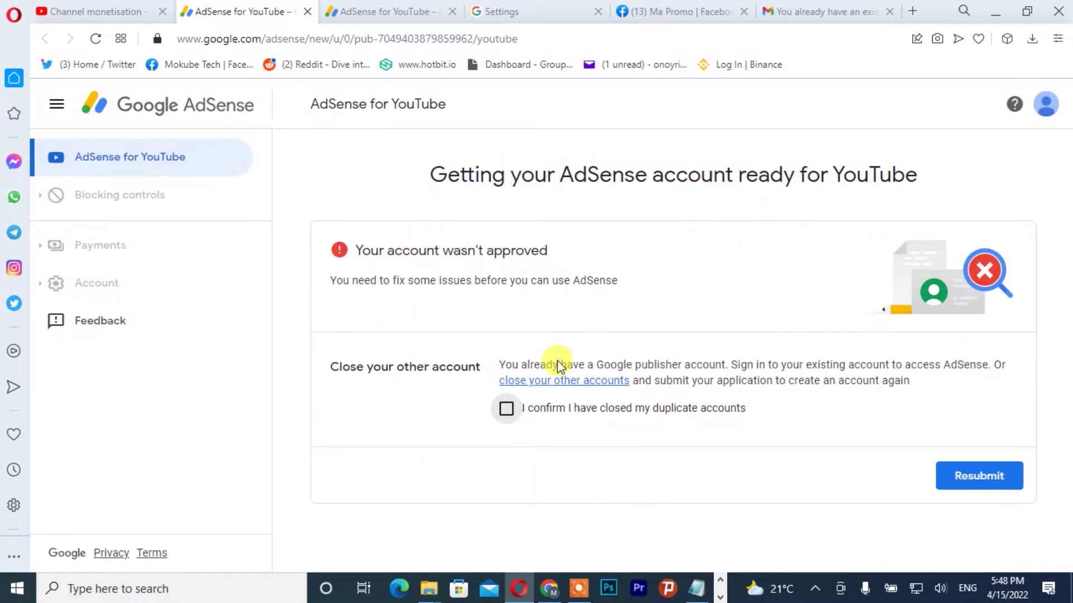
Step: Switch to the Payments Centre Settings tab showing the profile closure error
click(488, 12)
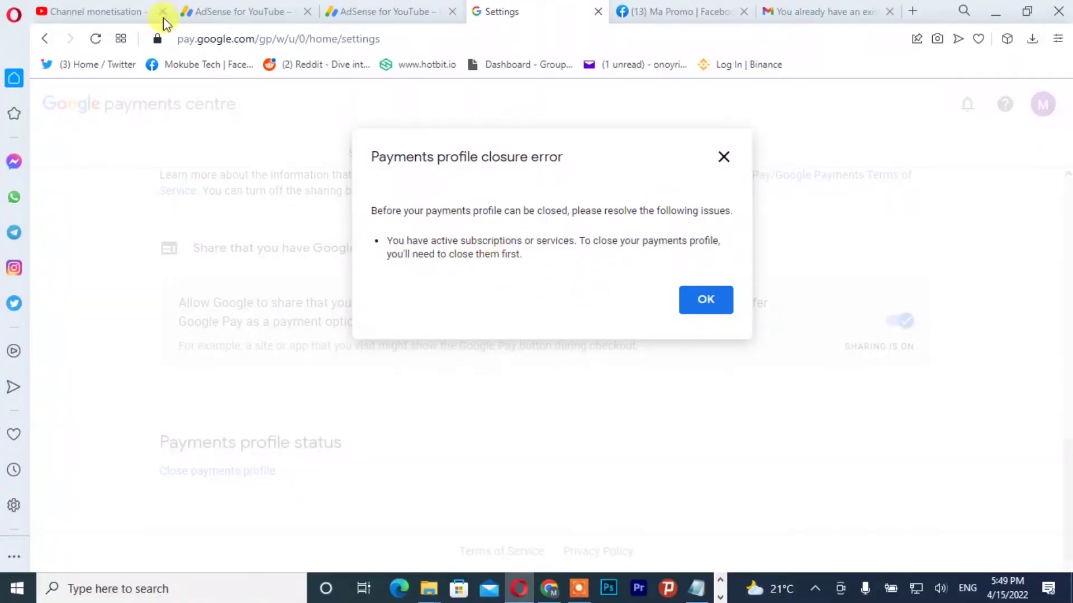
Step: Return to the Channel monetisation tab and scroll to review Steps 2 and 3
click(103, 14)
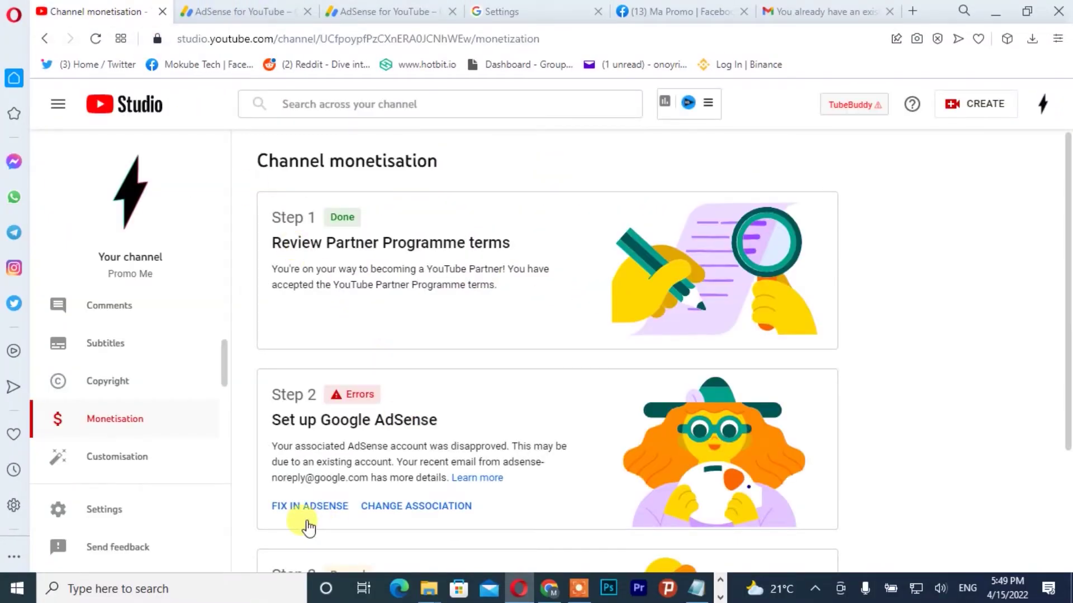
scroll(388, 395, down, 1)
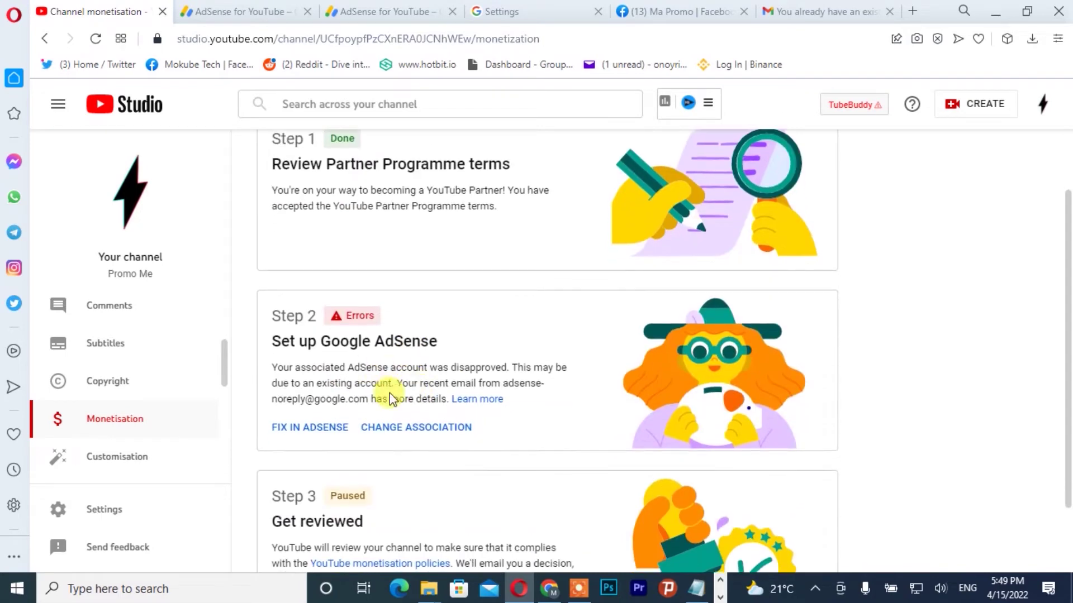
scroll(383, 388, up, 1)
scroll(390, 402, down, 1)
Step: Reopen the AdSense fix page, tick 'I confirm I have closed my duplicate accounts' and resubmit
click(300, 438)
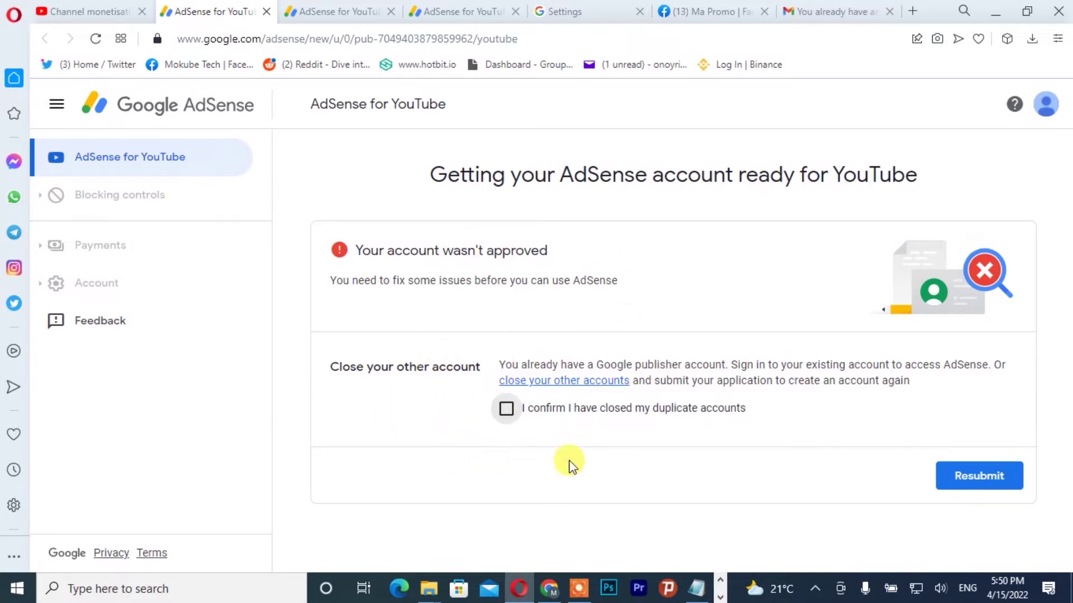
click(504, 412)
click(507, 414)
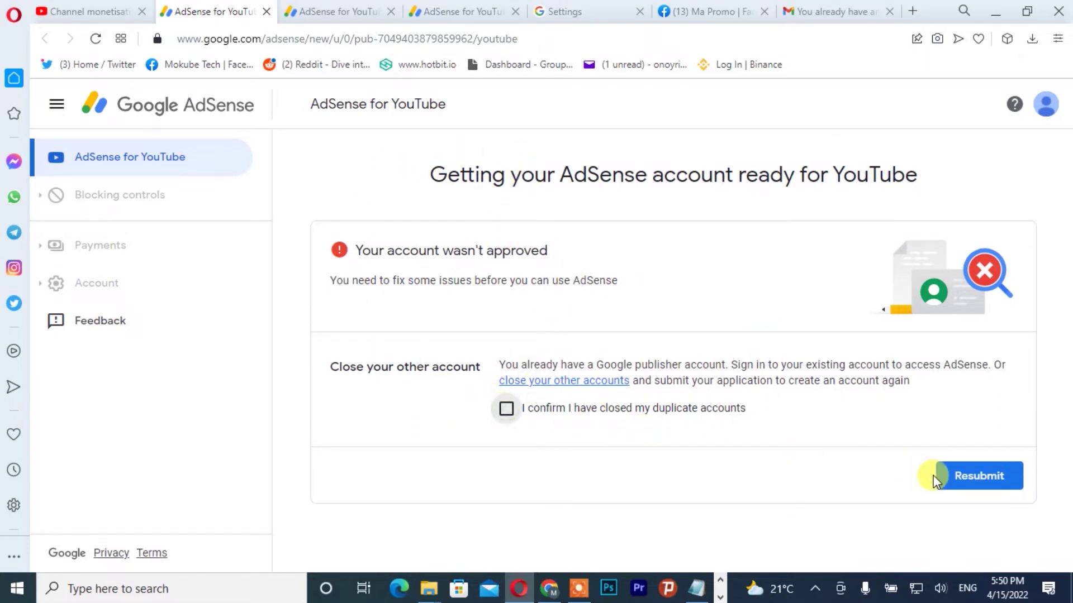
click(983, 483)
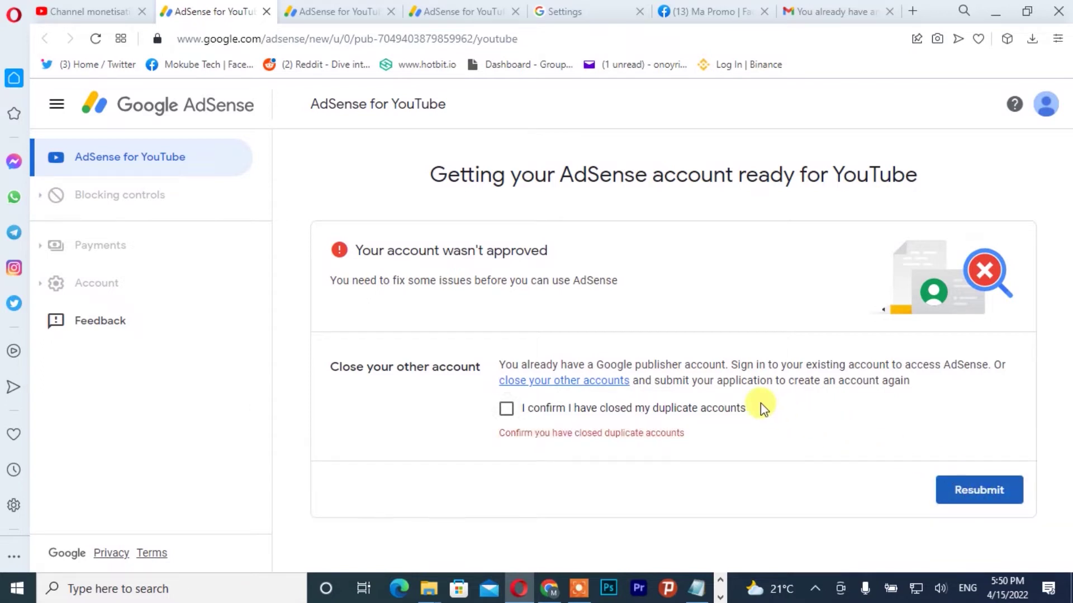
click(507, 410)
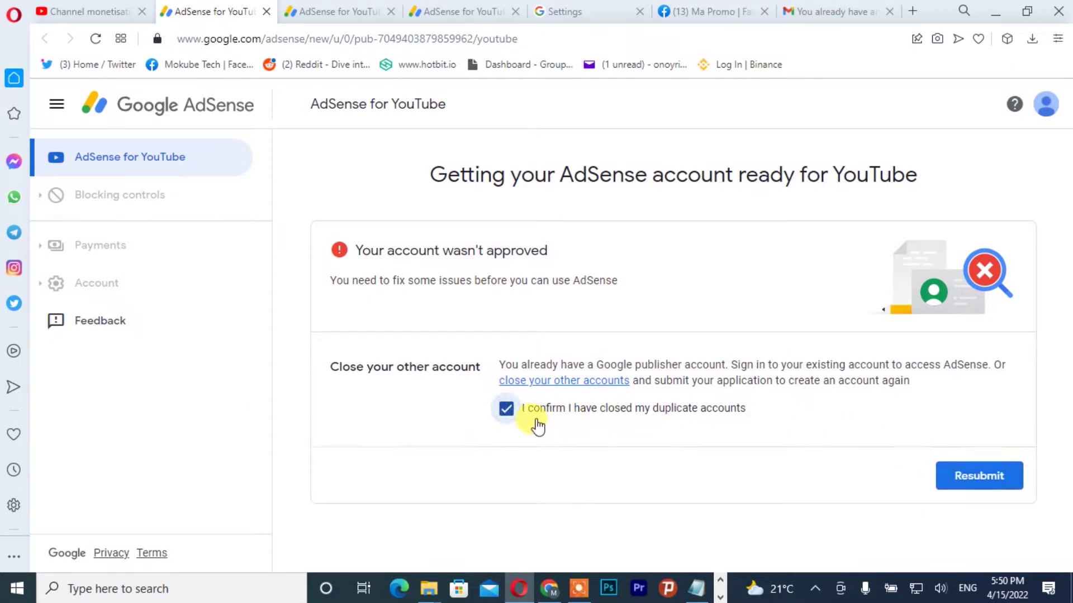
click(995, 482)
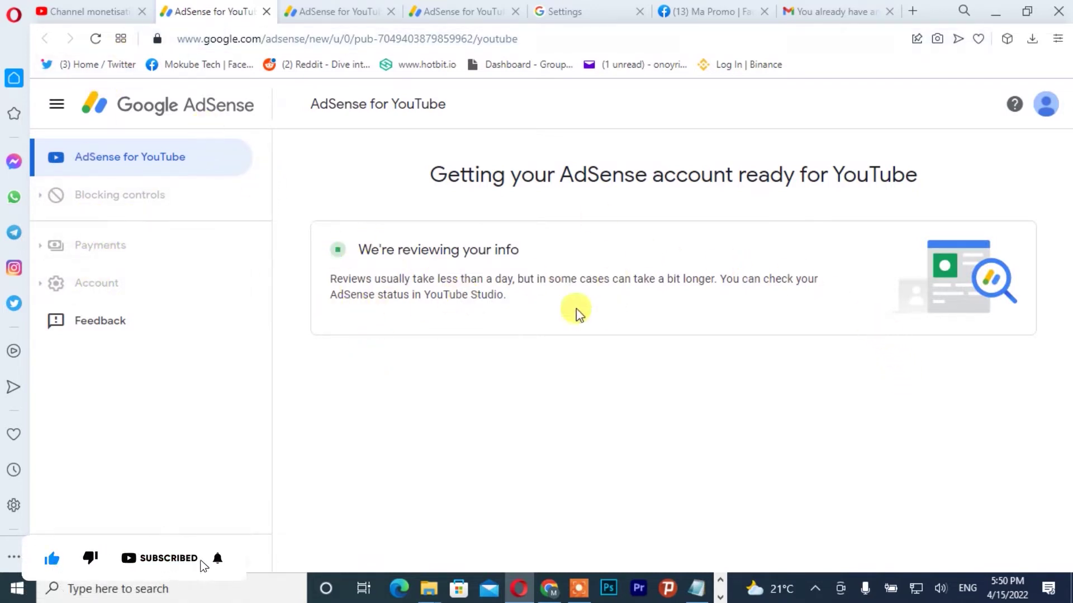
Step: Reload the AdSense for YouTube page and go to Account > Settings > Account information
click(99, 38)
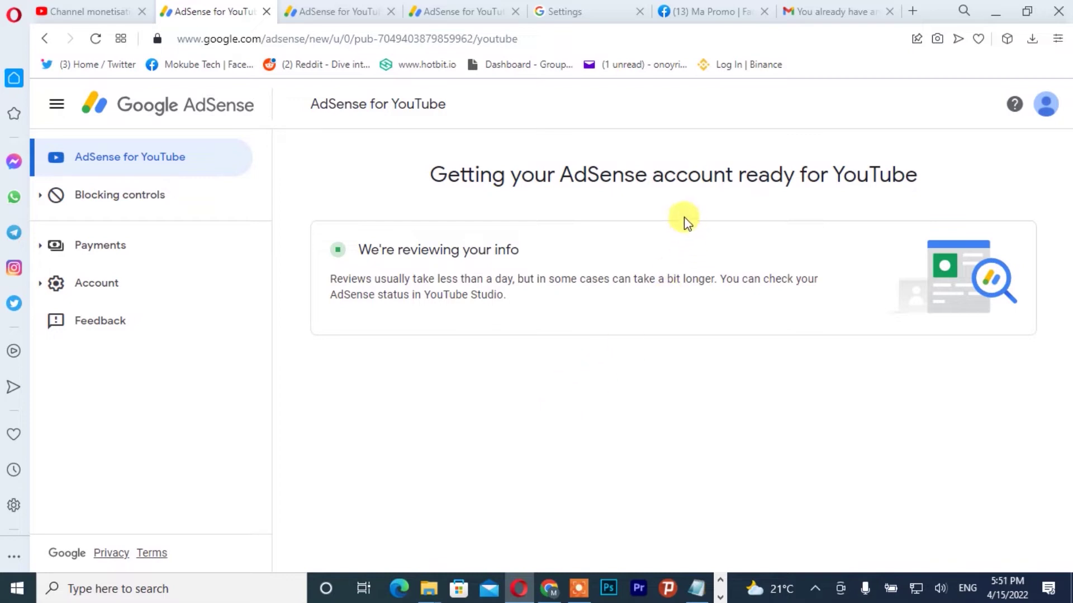
click(91, 288)
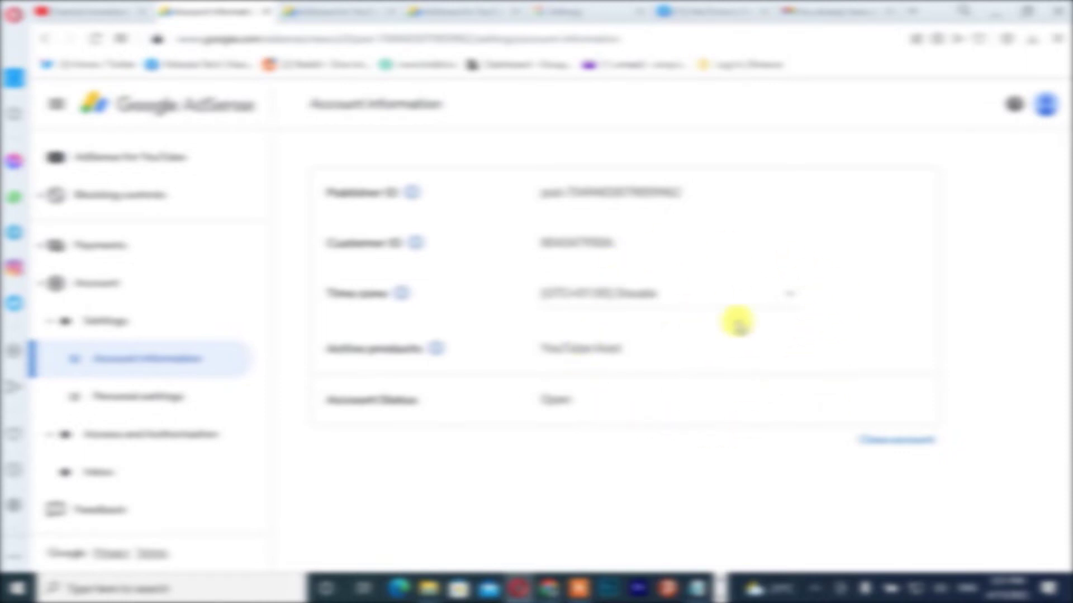
Step: Start closing the AdSense account and tick all three acknowledgement checkboxes, including the Terms
click(897, 441)
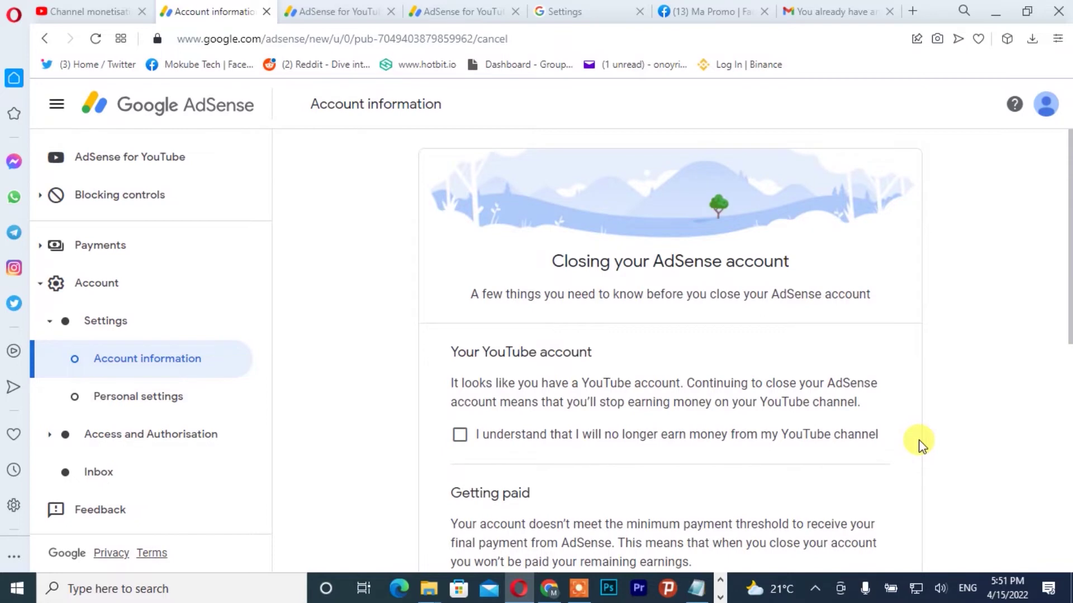
scroll(918, 444, down, 2)
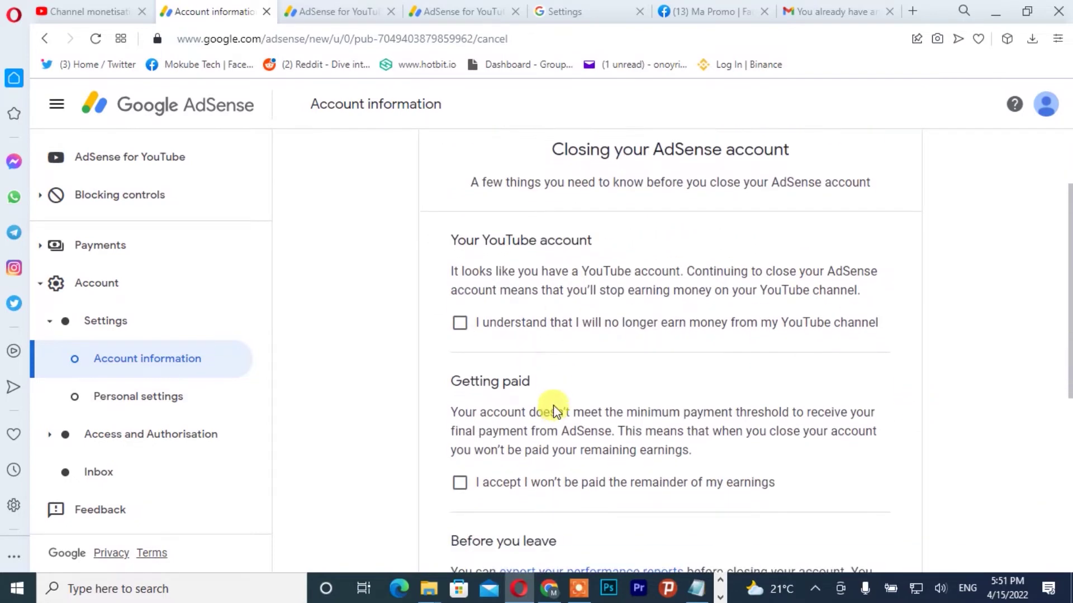
scroll(486, 403, down, 1)
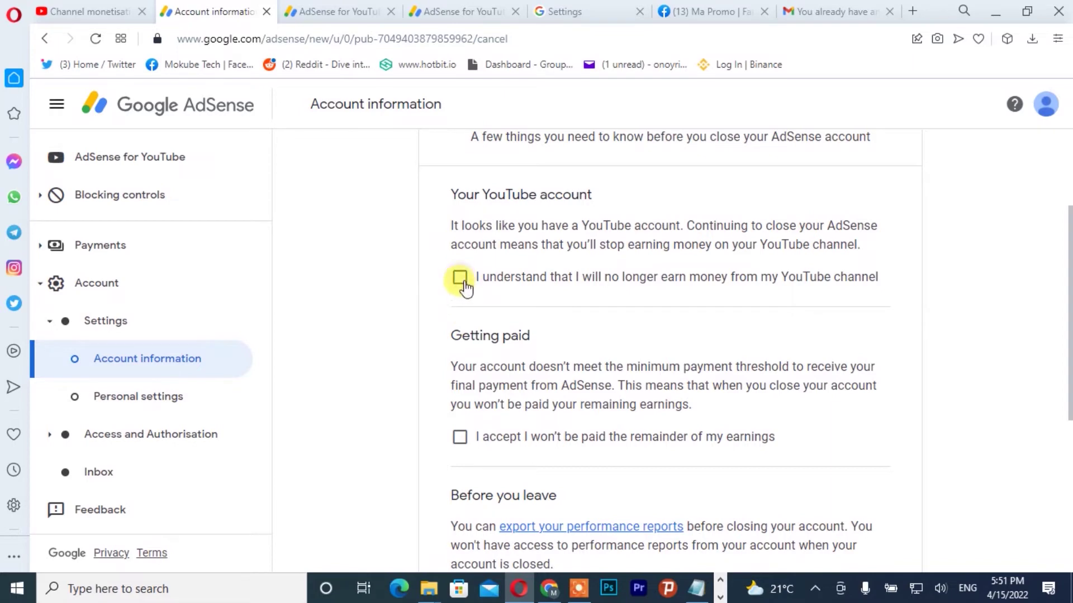
click(460, 276)
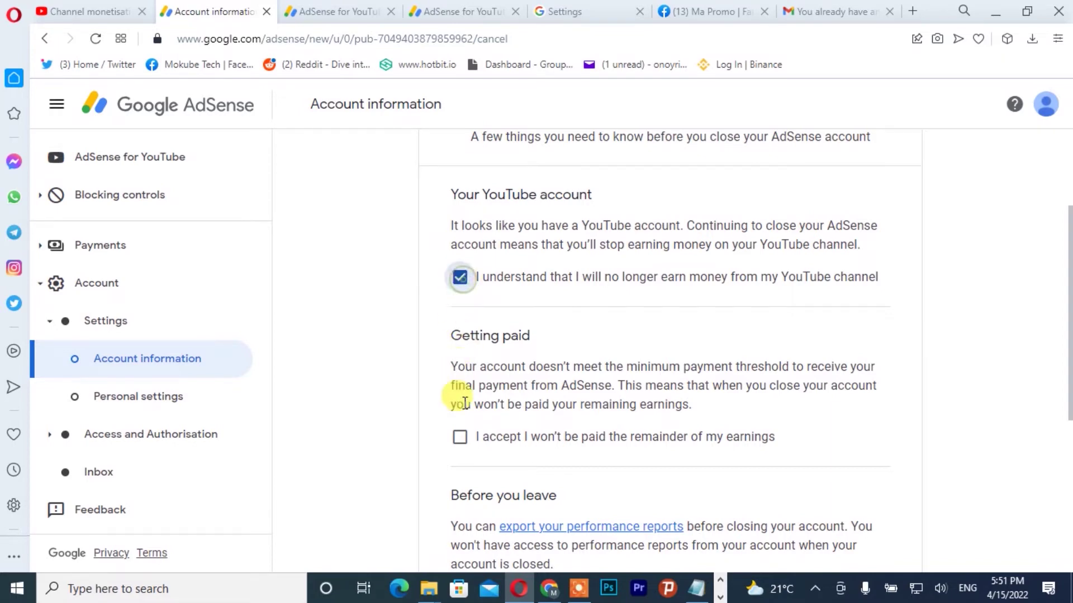
click(460, 437)
scroll(513, 442, down, 5)
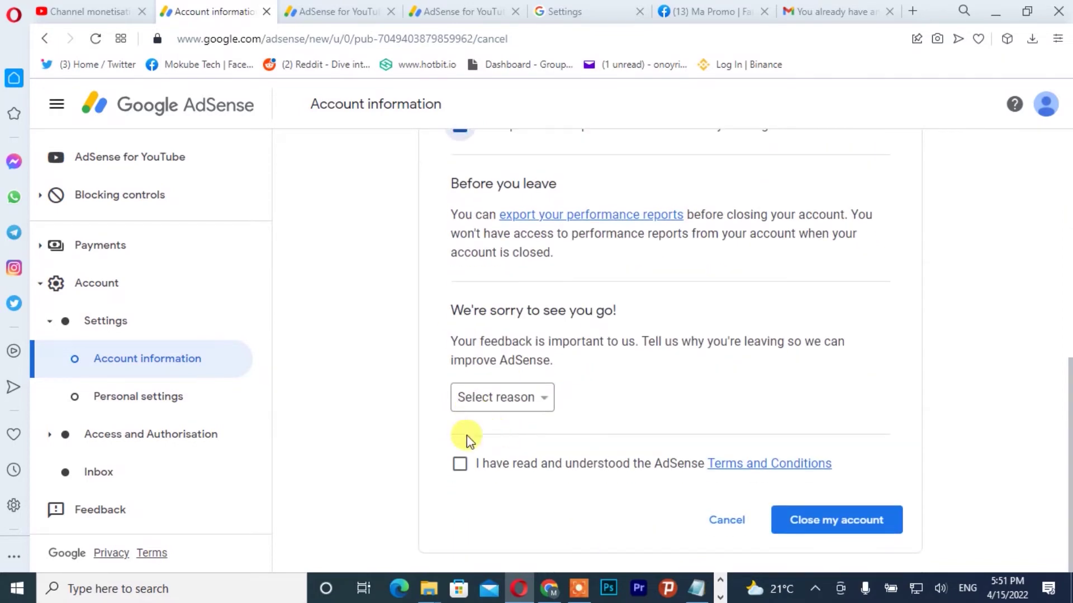
click(462, 463)
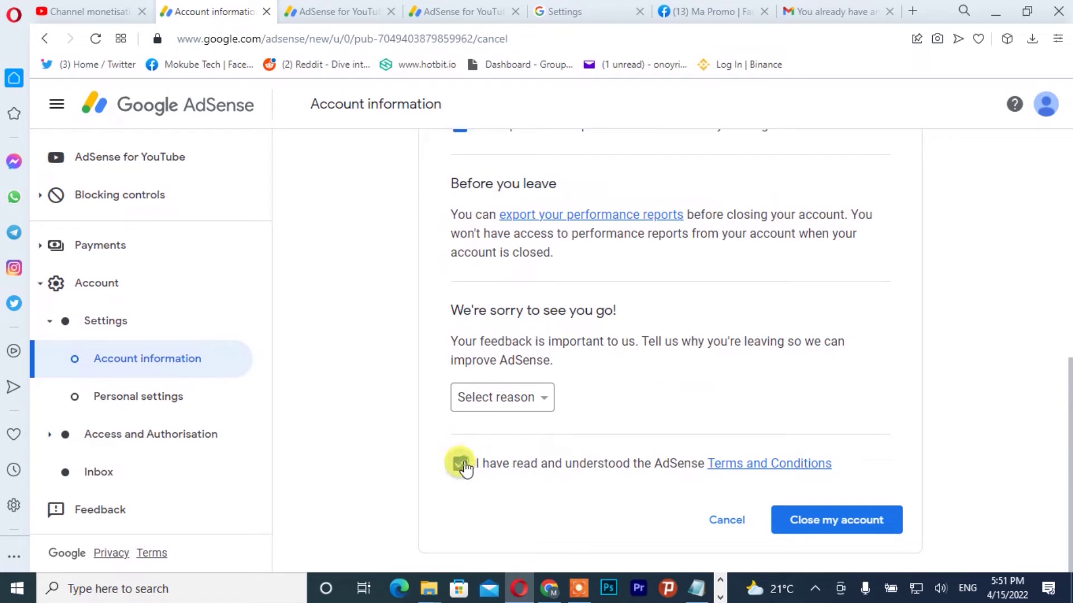
Step: Select Other as the reason for leaving, close the account, and return to Payments Settings
click(492, 400)
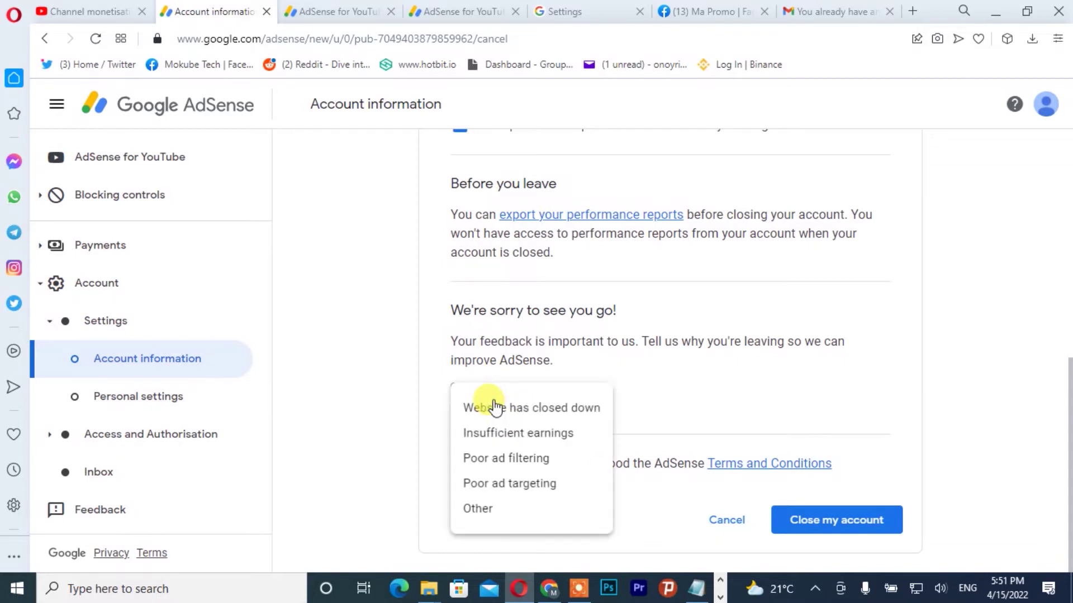
click(495, 510)
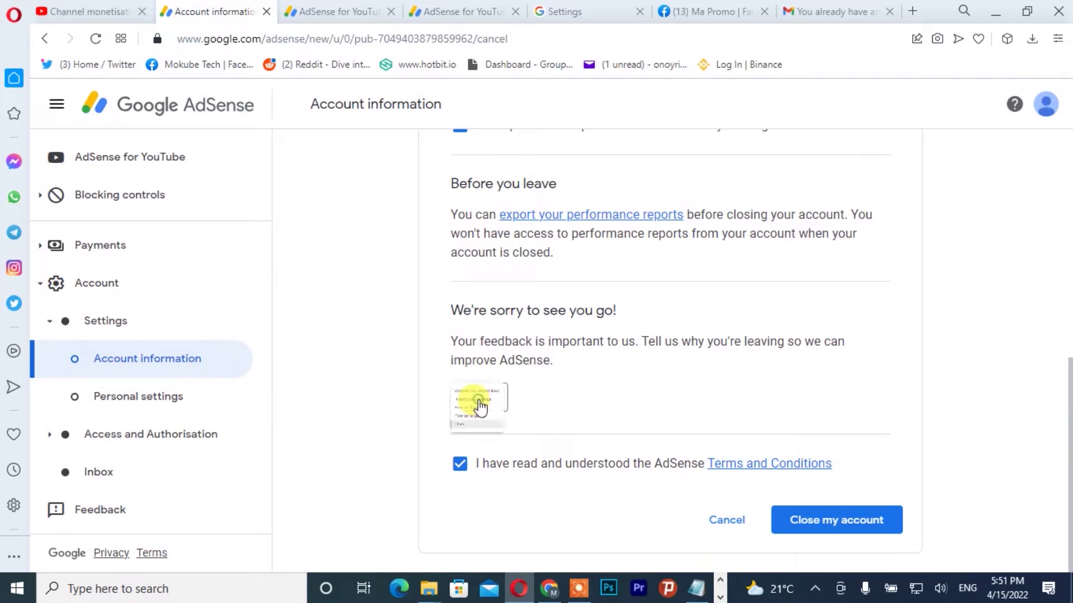
click(479, 403)
click(500, 510)
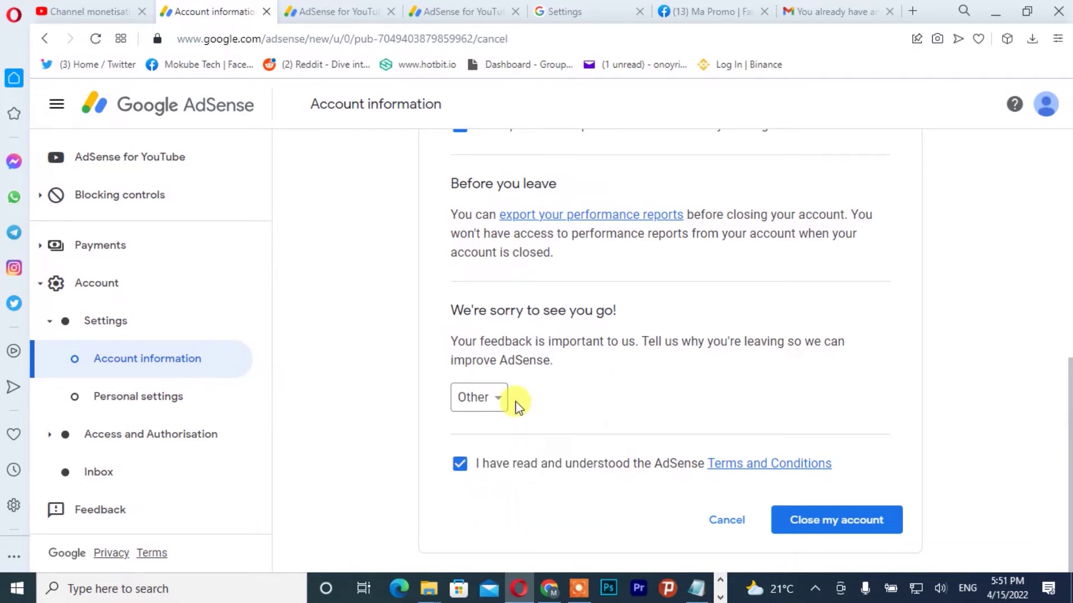
click(481, 401)
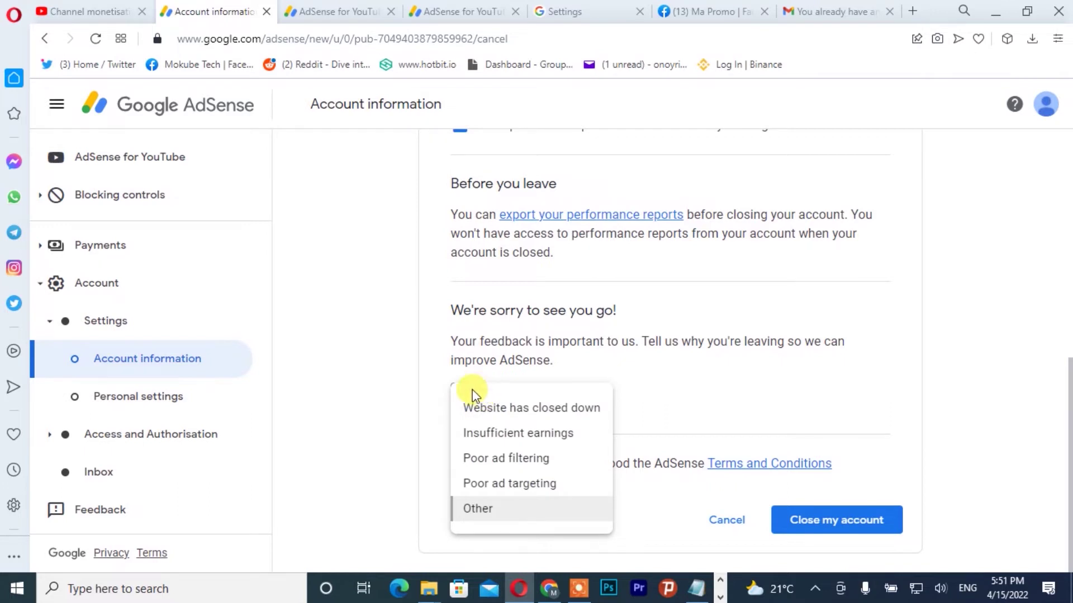
click(477, 510)
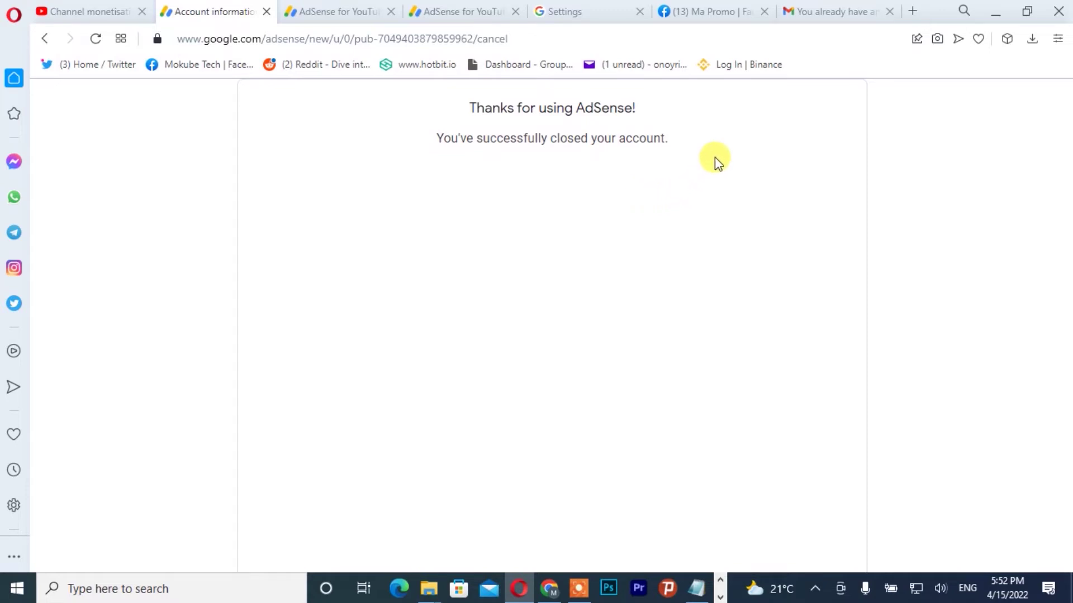
click(572, 12)
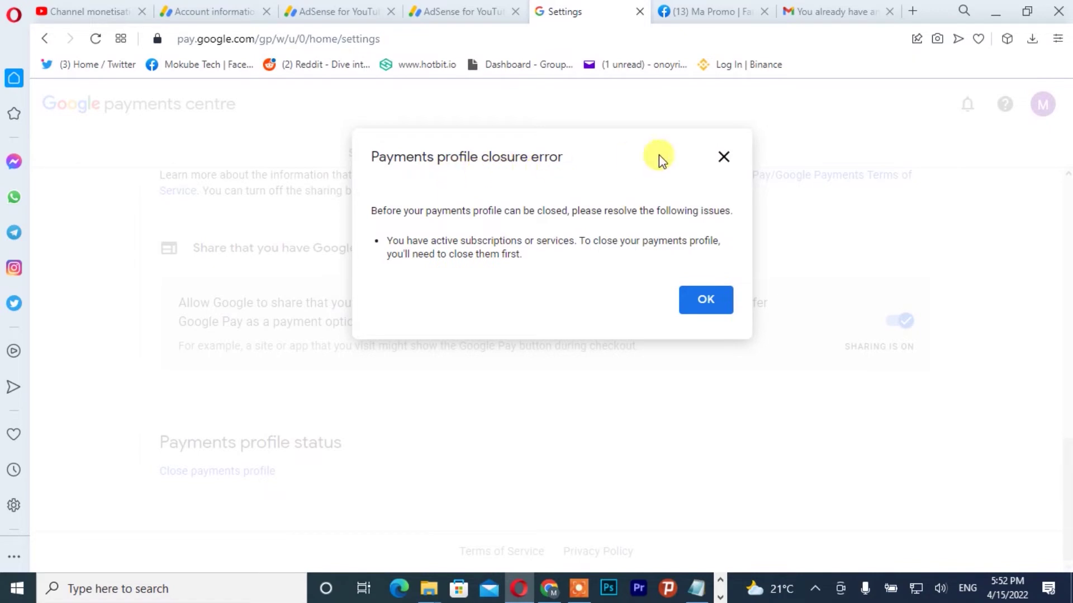
Step: Dismiss the profile closure error and reload the Payments Centre Settings page
click(724, 159)
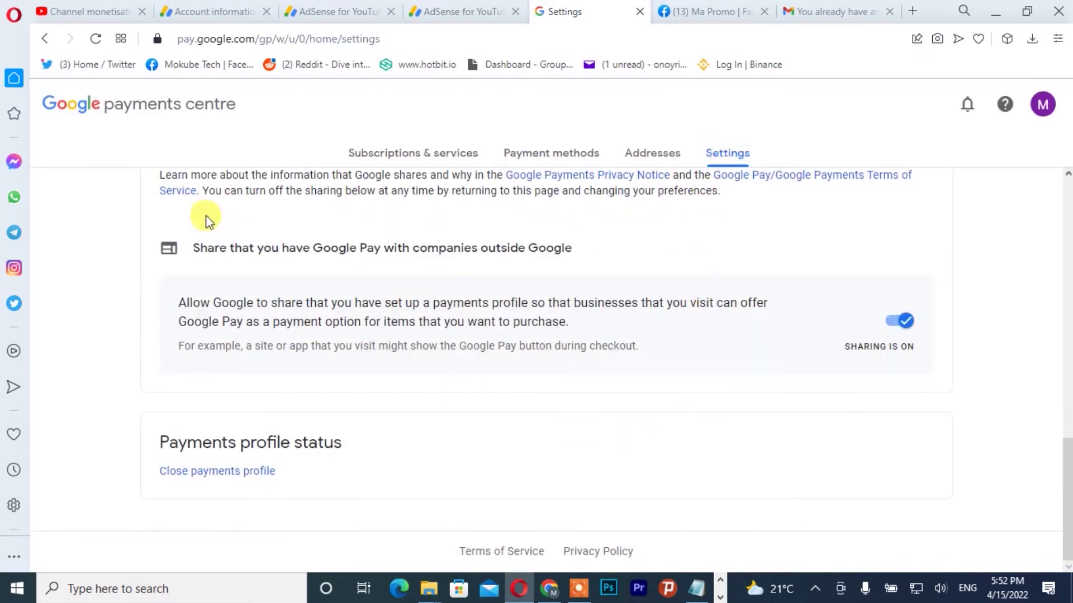
click(94, 39)
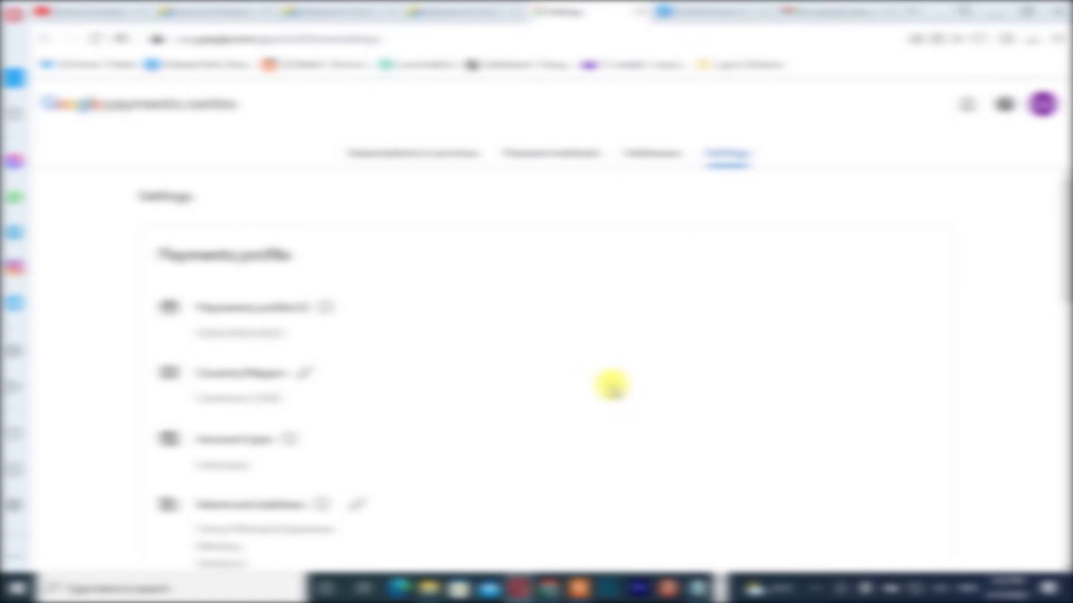
scroll(610, 383, down, 10)
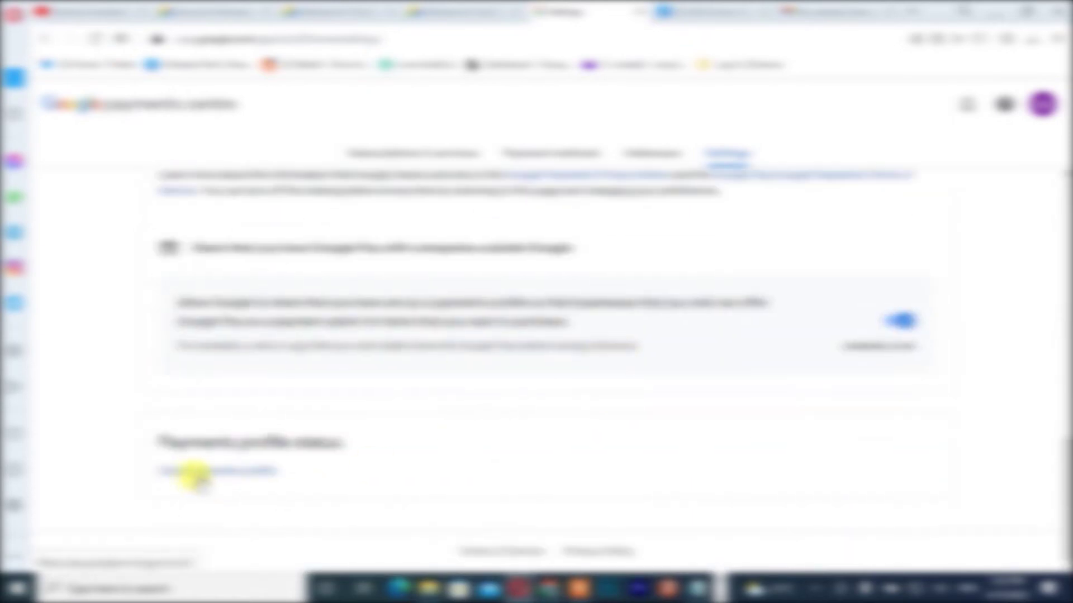
Step: Choose 'Close payments profile' under Payments profile status
click(211, 474)
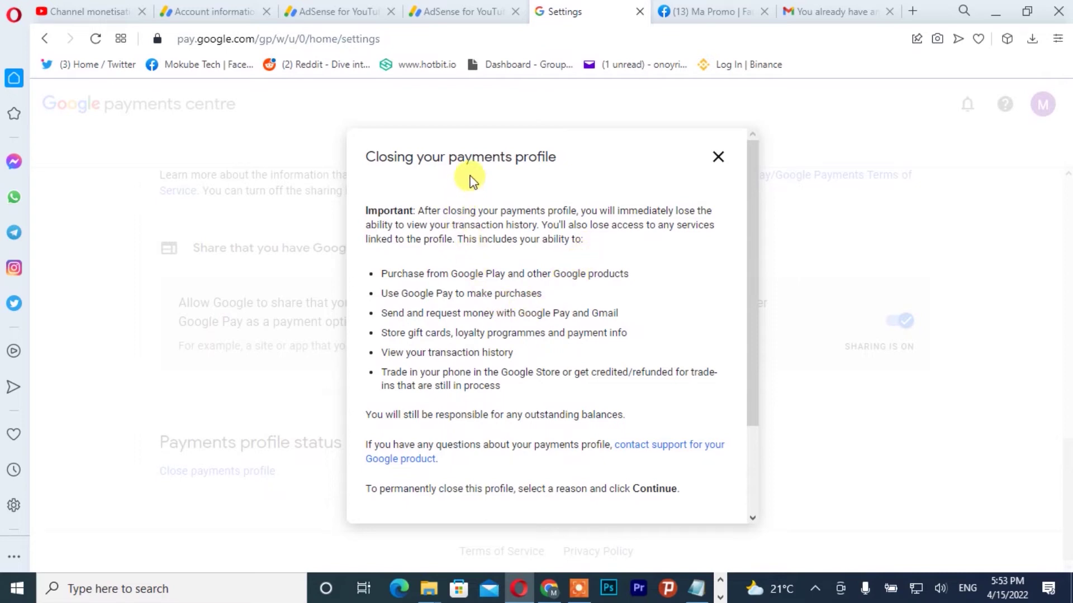
Step: Set the closing reason to 'I don't need this profile any more' and continue
scroll(595, 358, down, 2)
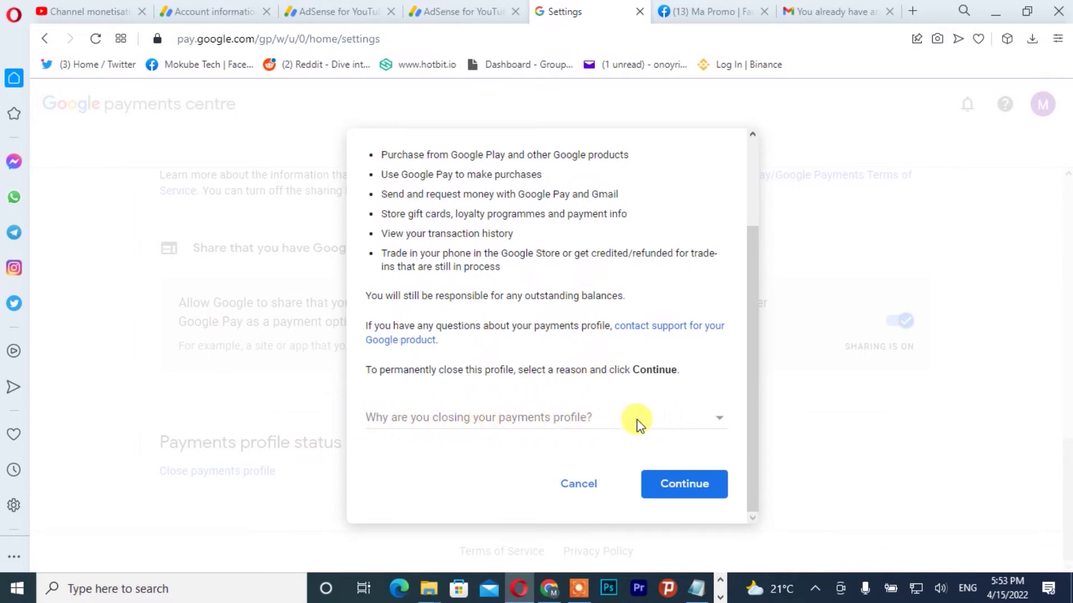
click(637, 423)
scroll(638, 425, down, 2)
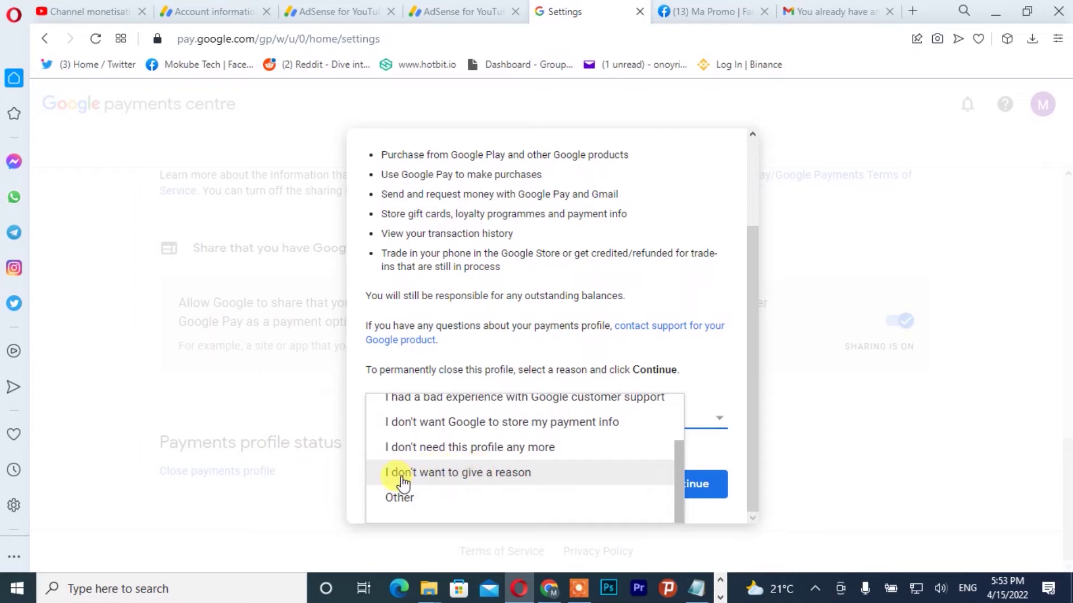
scroll(499, 477, up, 3)
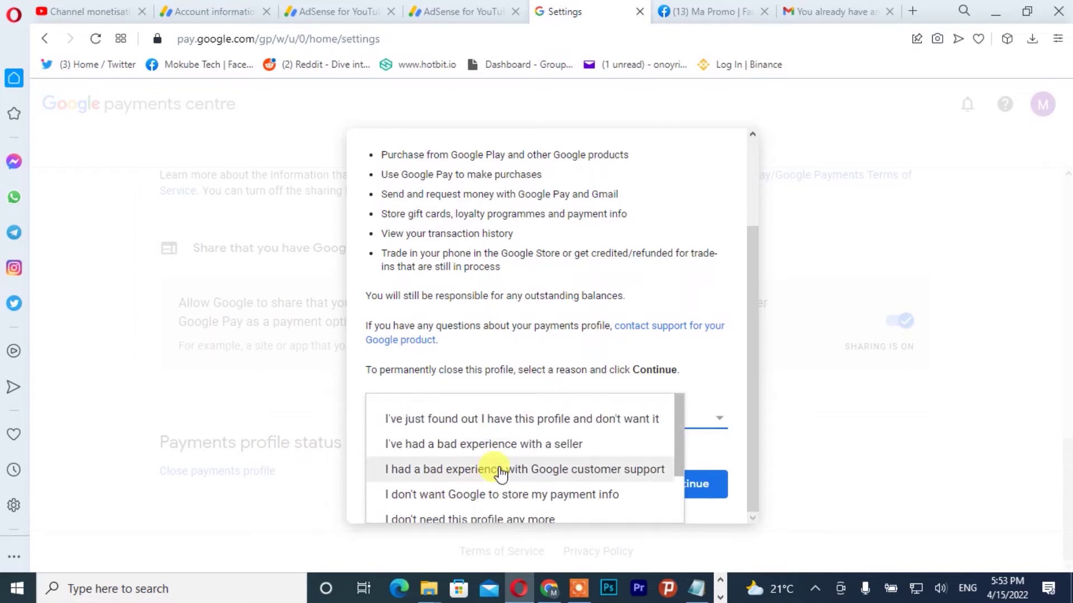
scroll(496, 481, down, 3)
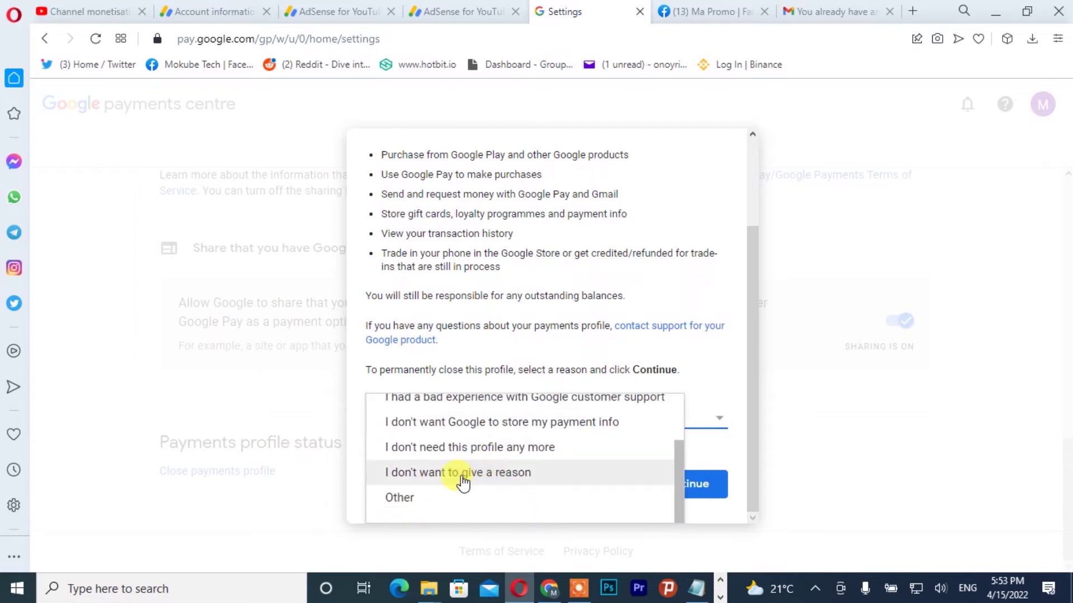
click(463, 480)
click(533, 420)
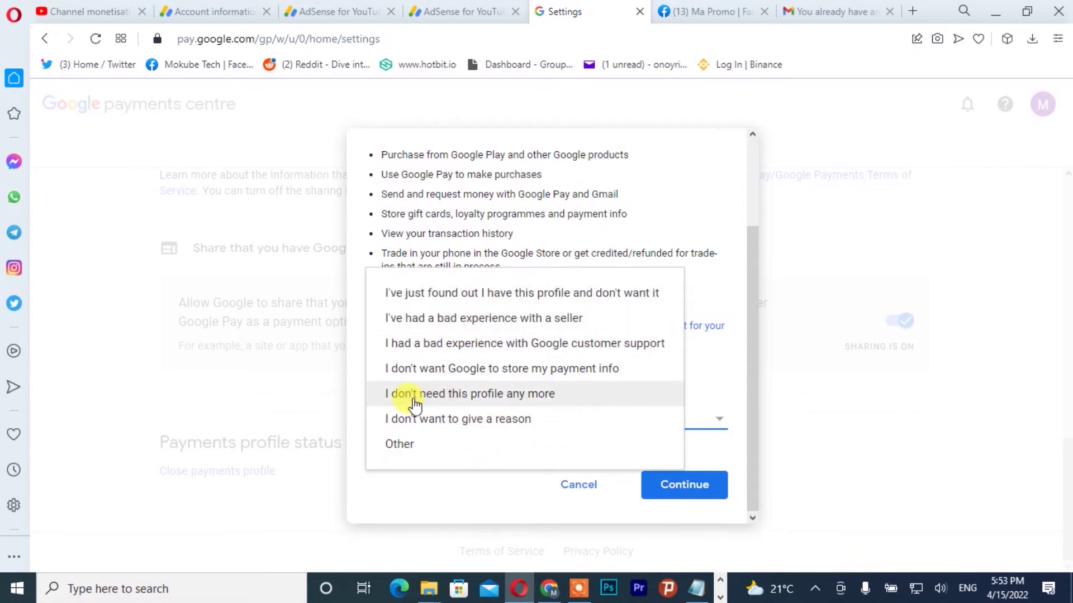
click(520, 404)
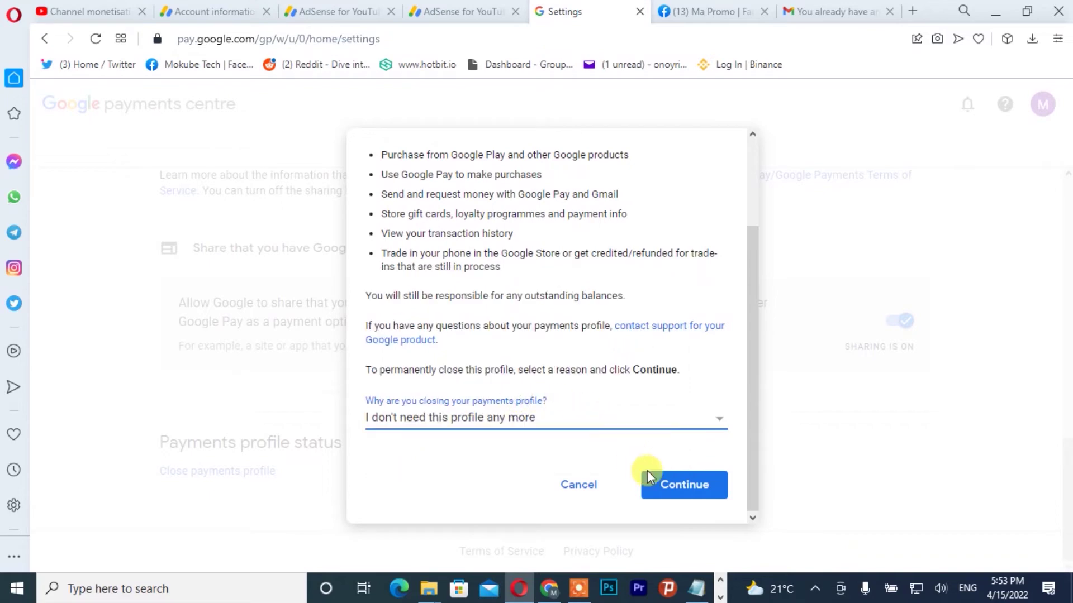
click(673, 491)
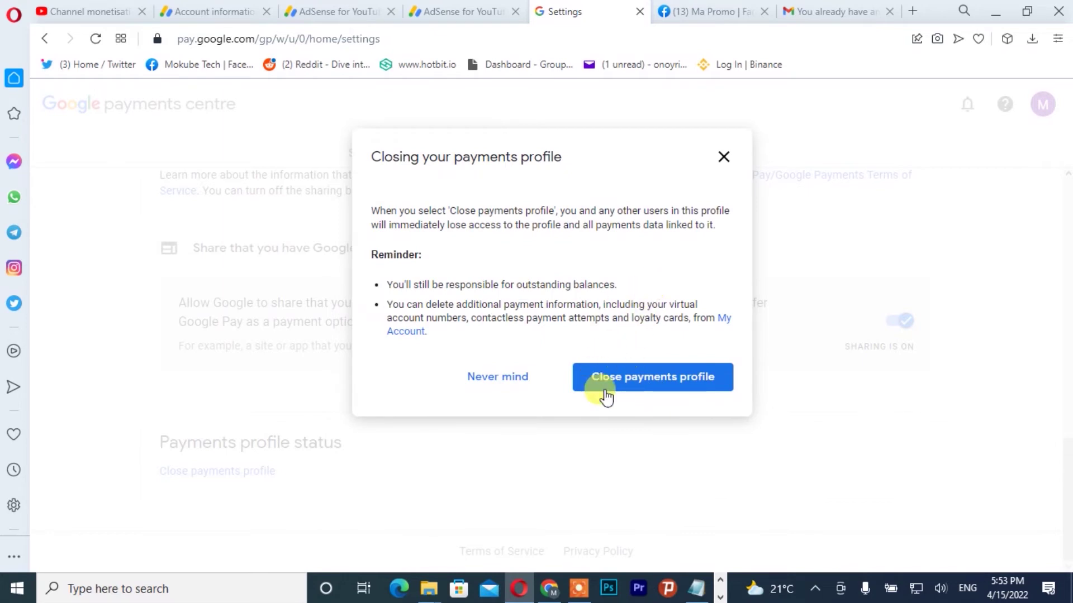
Step: Permanently close the payments profile, then go to the Google Account home page
click(666, 380)
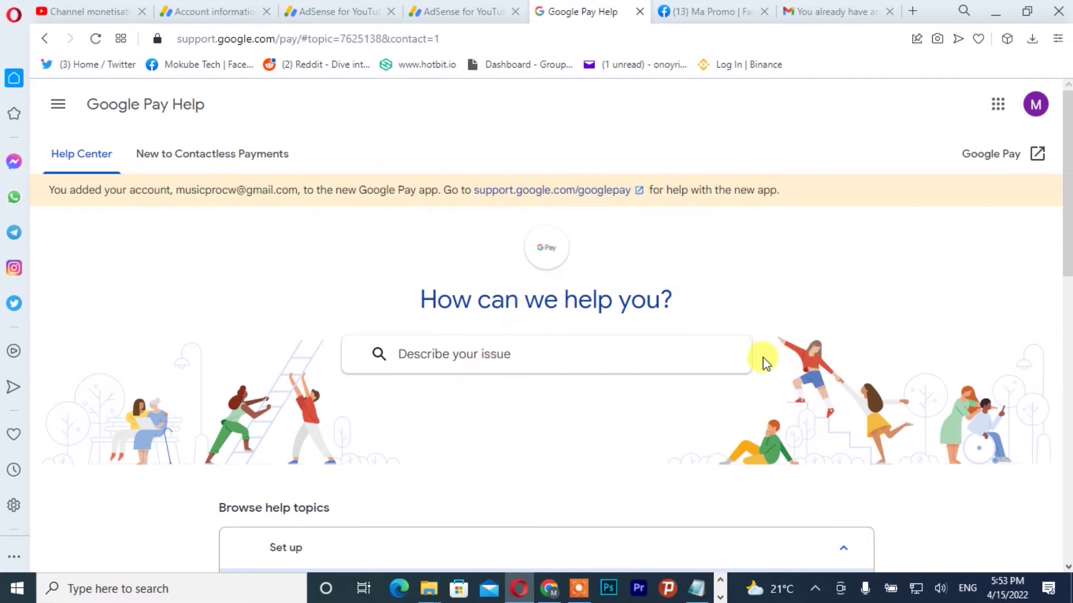
click(58, 104)
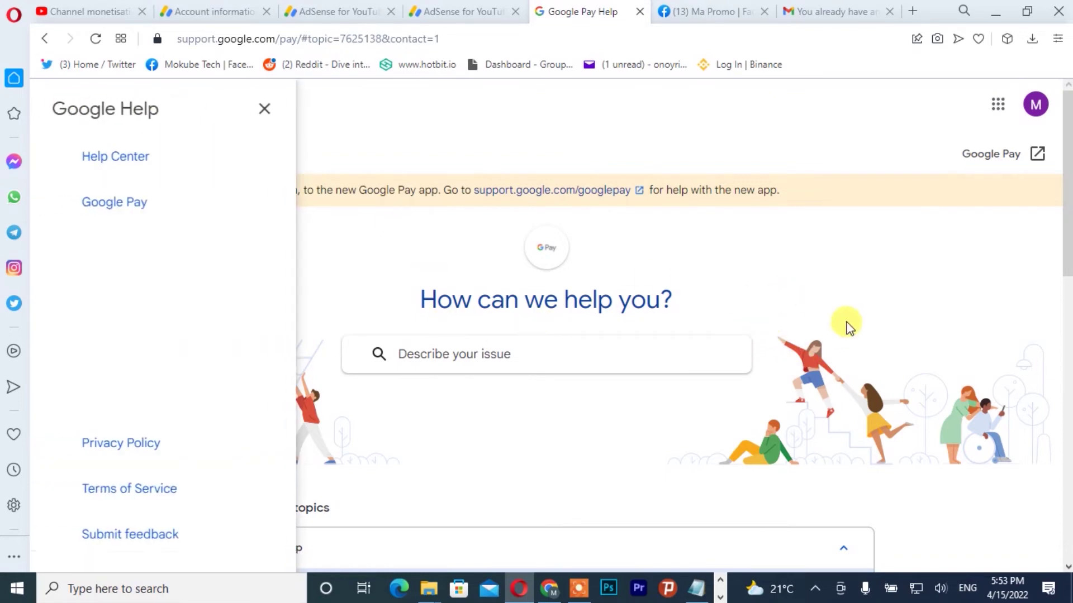
click(1035, 104)
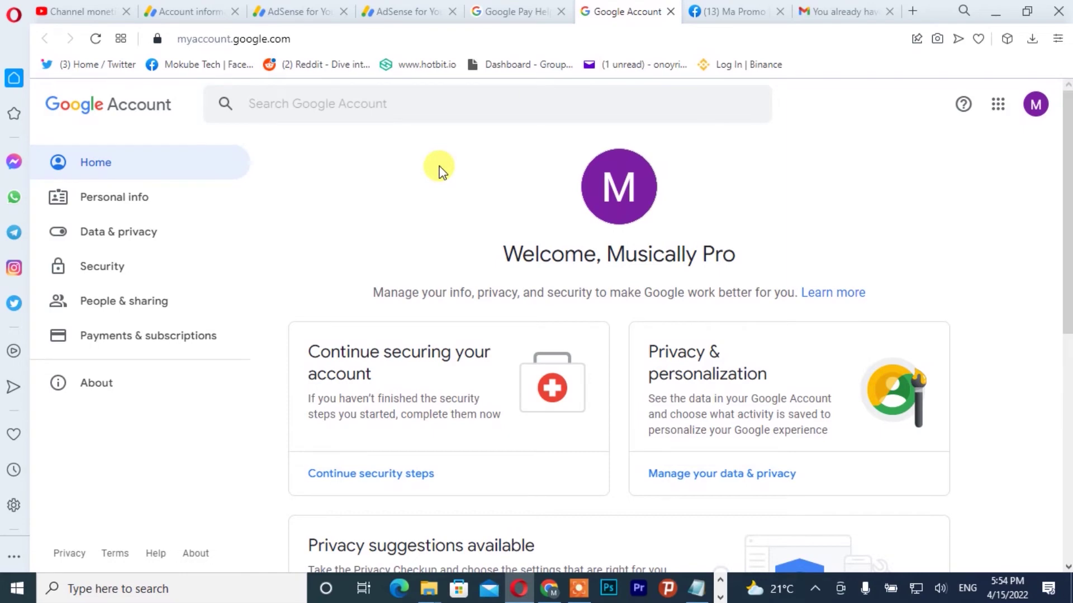
Step: Check the Google Account's saved payment methods to confirm no payments profile remains, only a Google Pay sign-up page
click(158, 338)
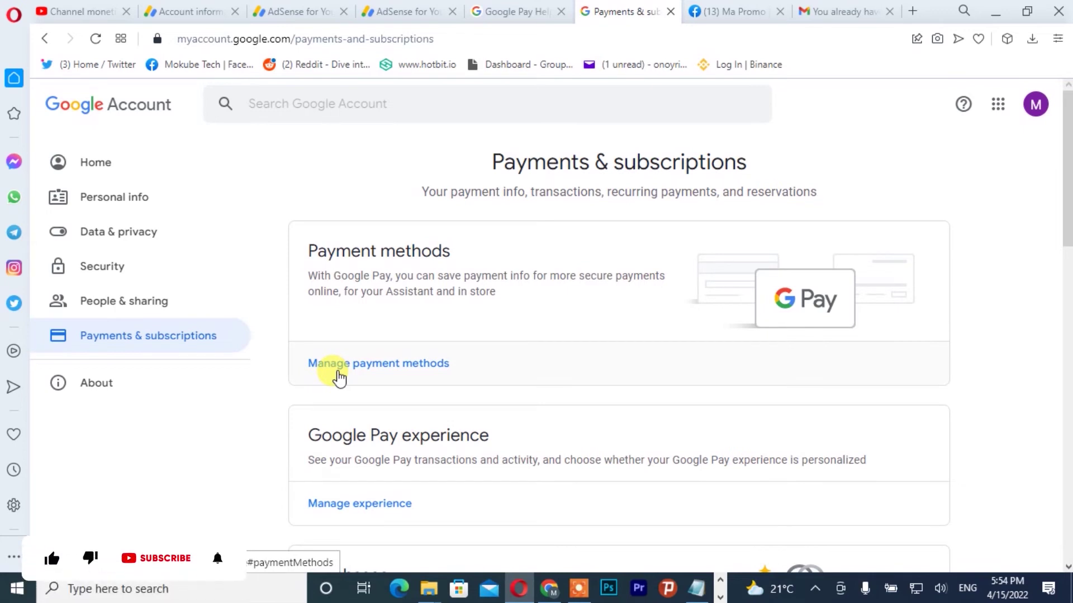
click(339, 371)
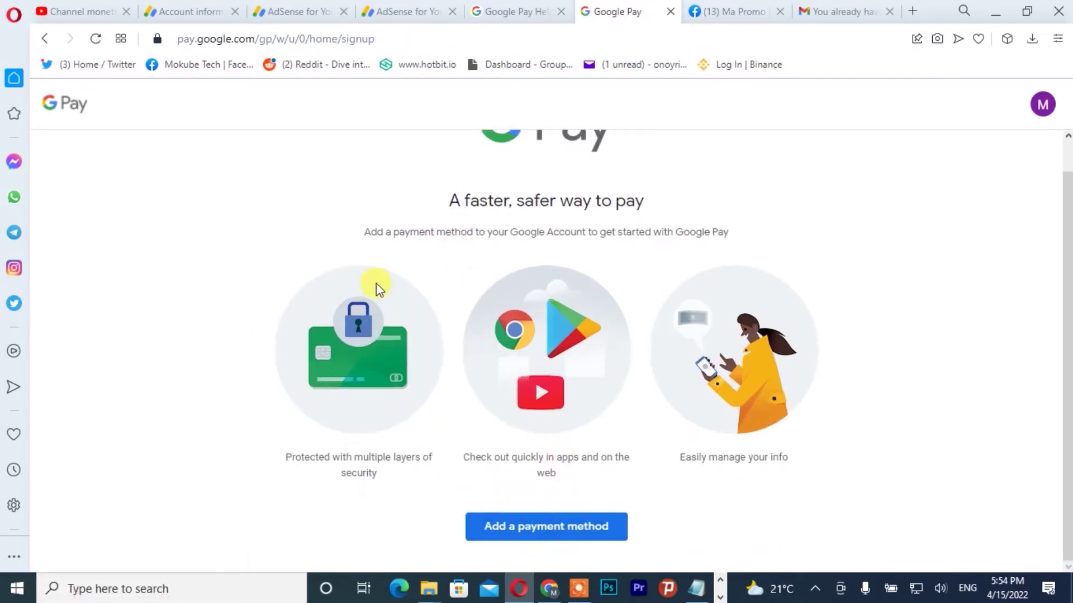
scroll(646, 341, down, 1)
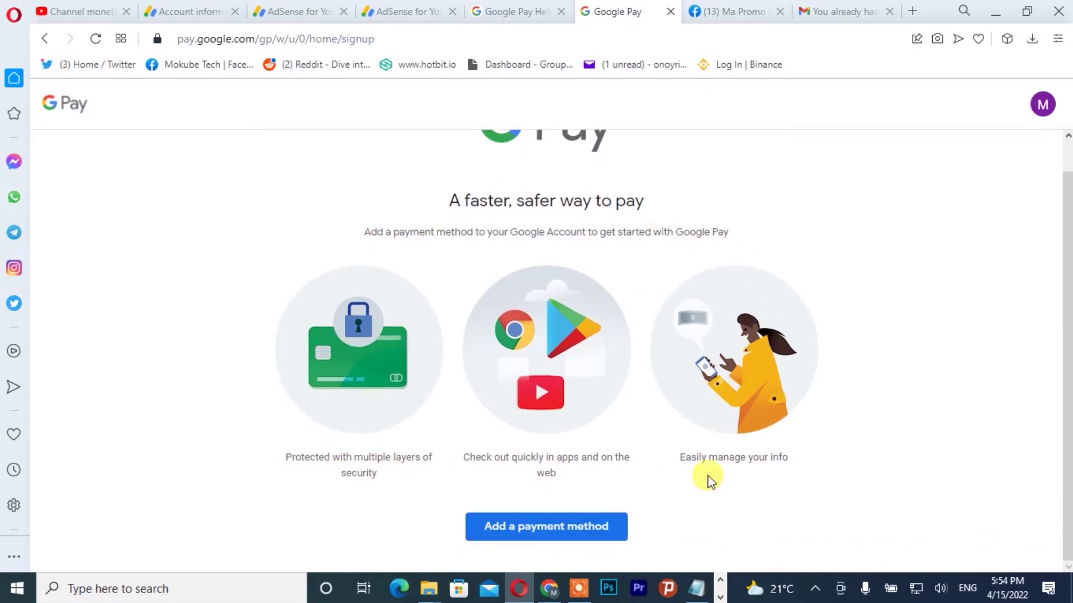
scroll(721, 318, up, 1)
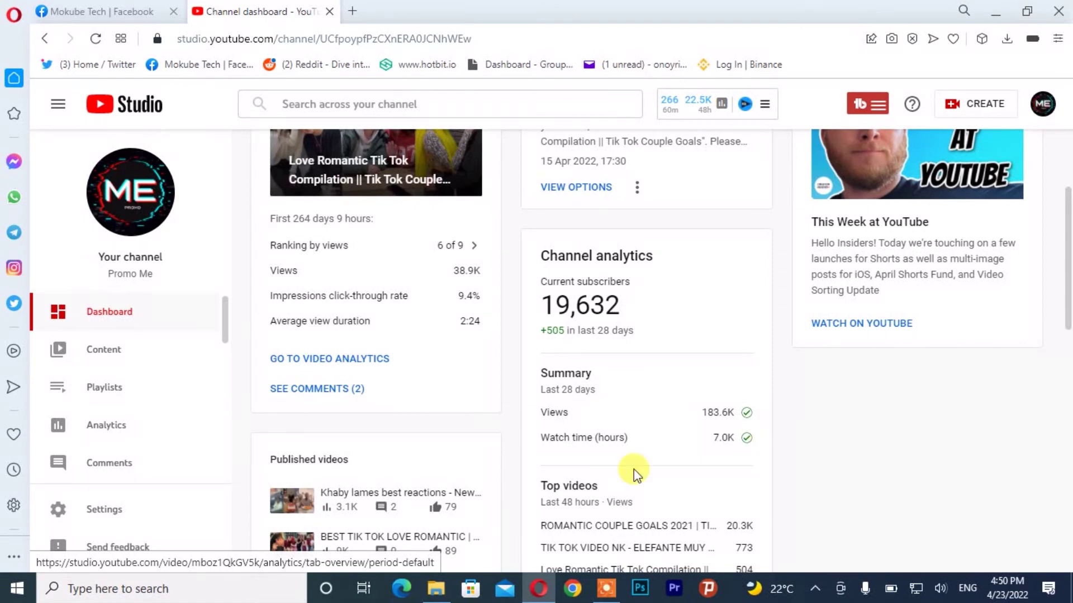
Step: Go to the channel's Monetisation page and start changing the AdSense association under Step 2
scroll(104, 430, down, 4)
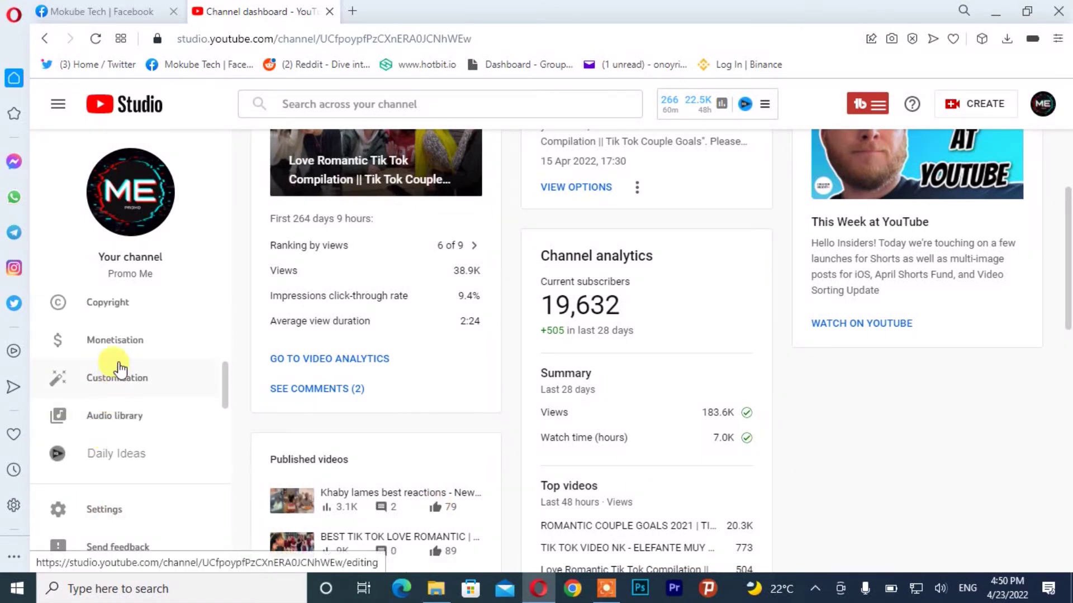
click(119, 348)
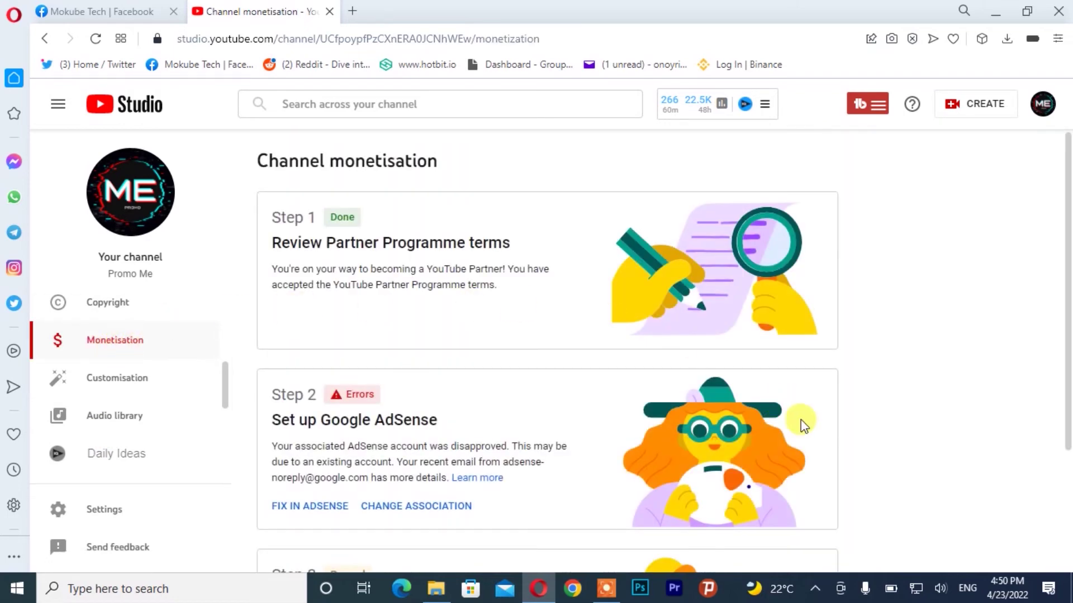
scroll(805, 436, down, 1)
click(408, 429)
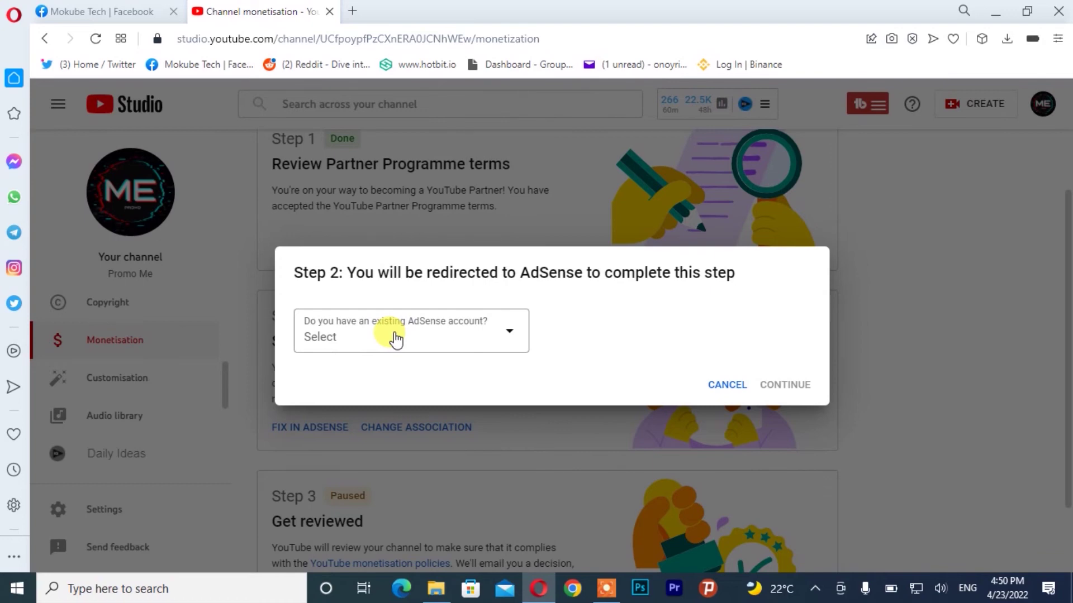
Step: Answer 'Yes, I have an existing account' to the existing AdSense account question
click(396, 339)
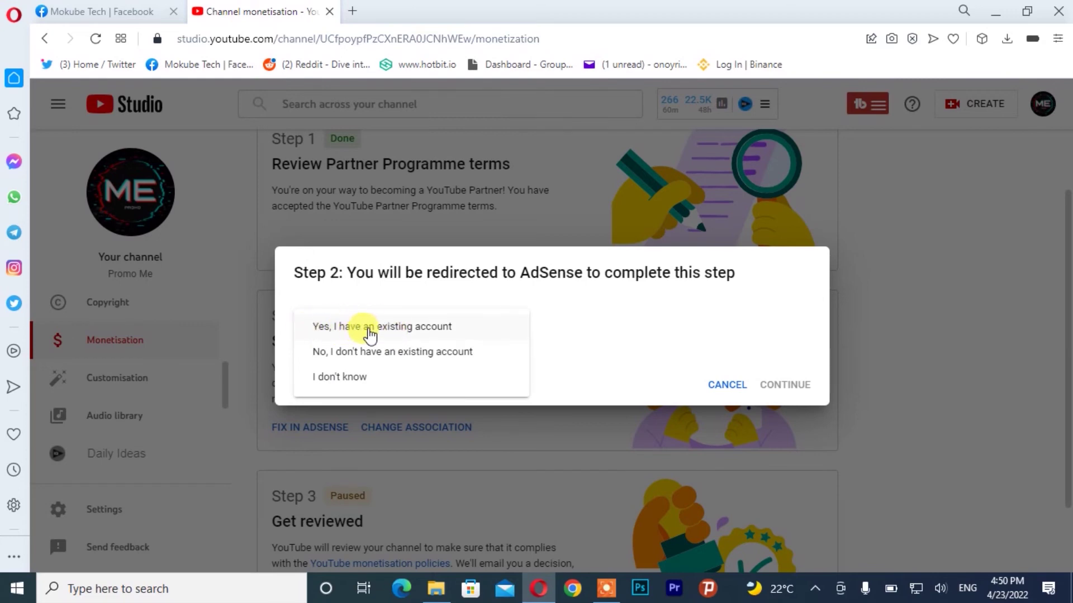
click(384, 328)
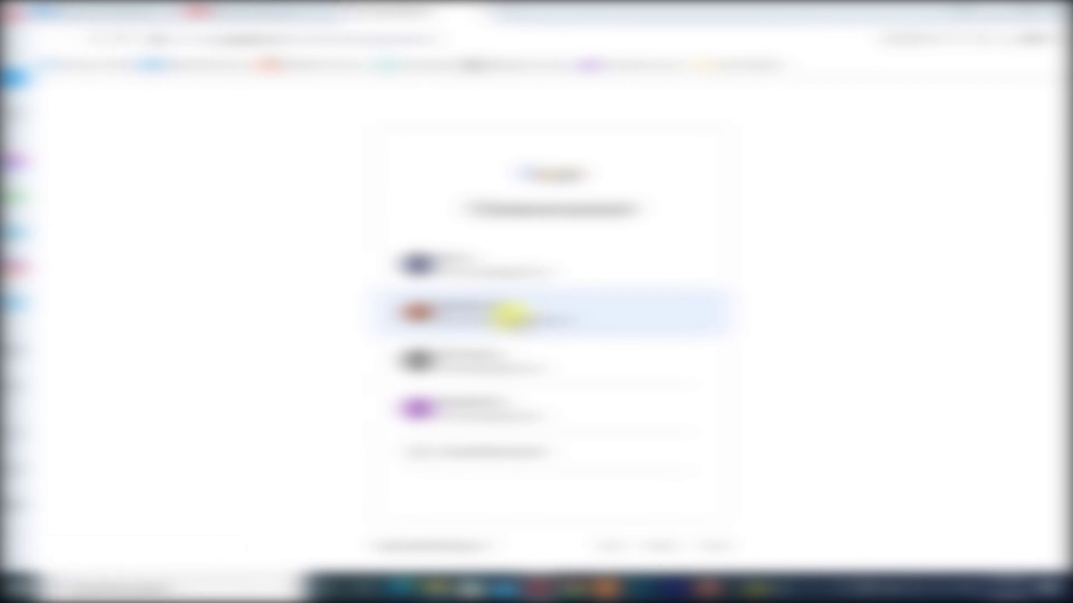
Step: Choose the second Google account and associate its existing AdSense publisher account with the channel
click(453, 314)
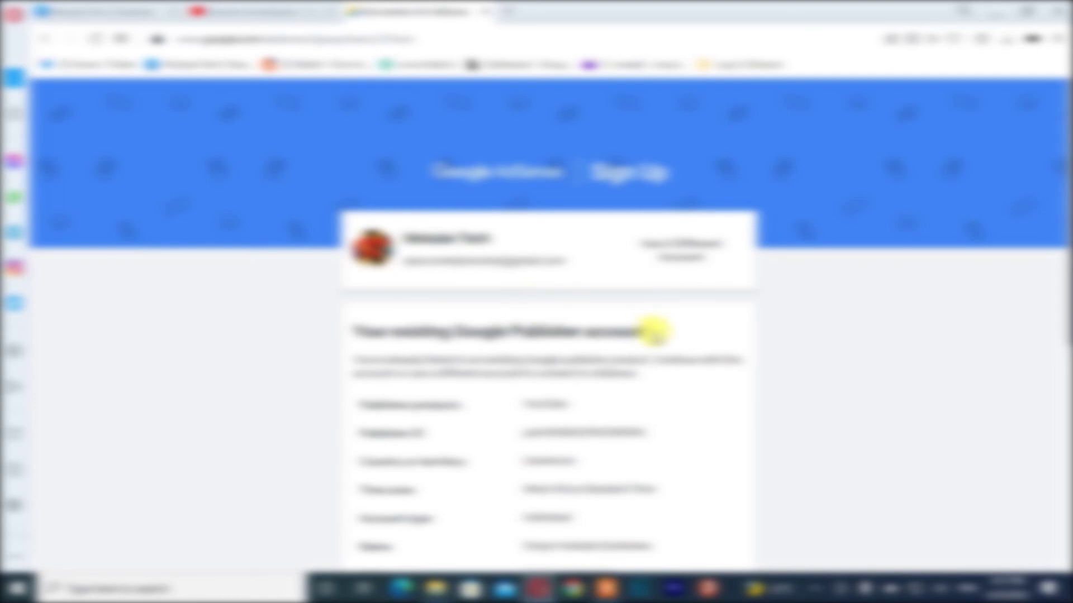
scroll(655, 334, down, 6)
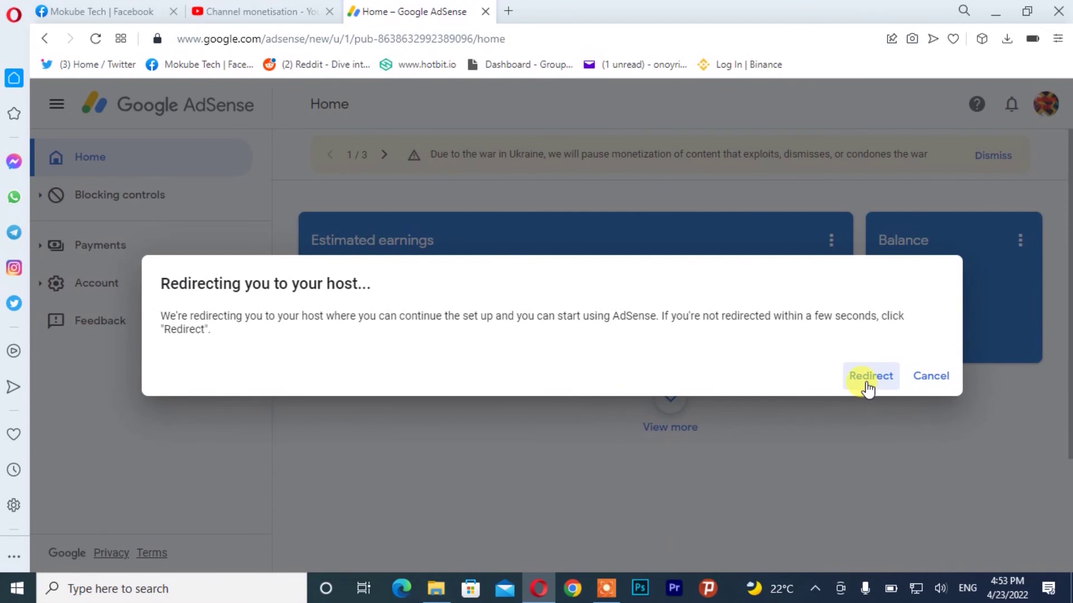
click(868, 385)
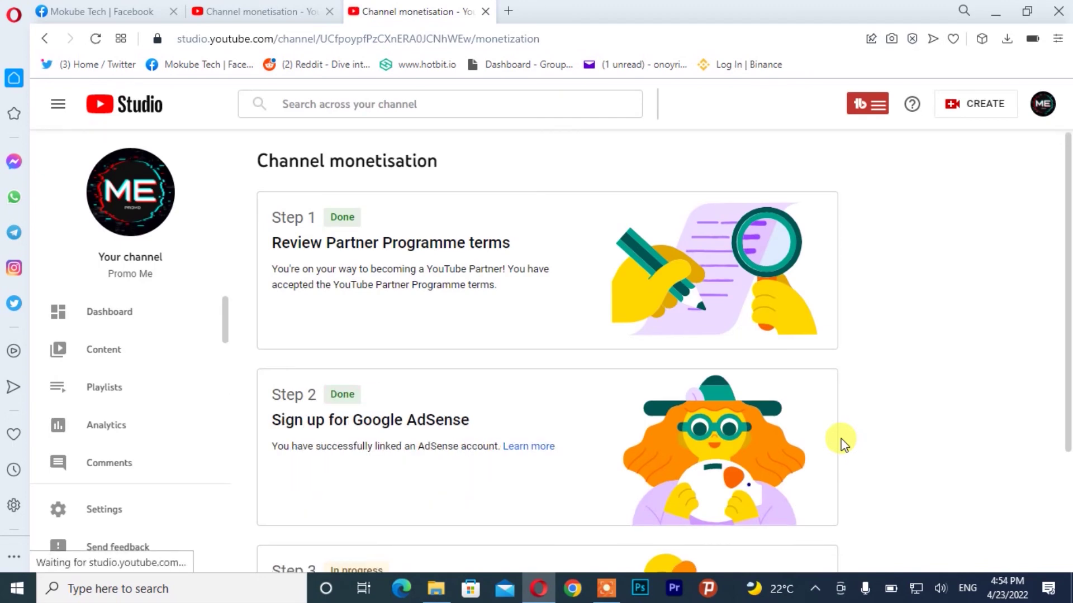
Step: Scroll the Channel monetisation page to verify Step 2 is Done and Step 3 'Get reviewed' is in progress
scroll(844, 444, down, 3)
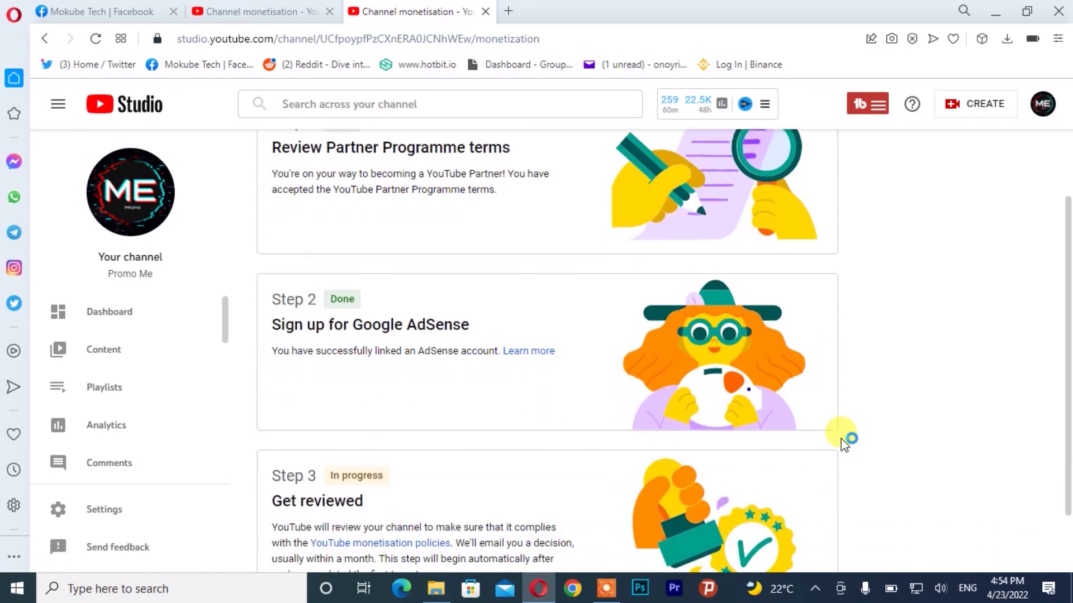
scroll(844, 441, up, 3)
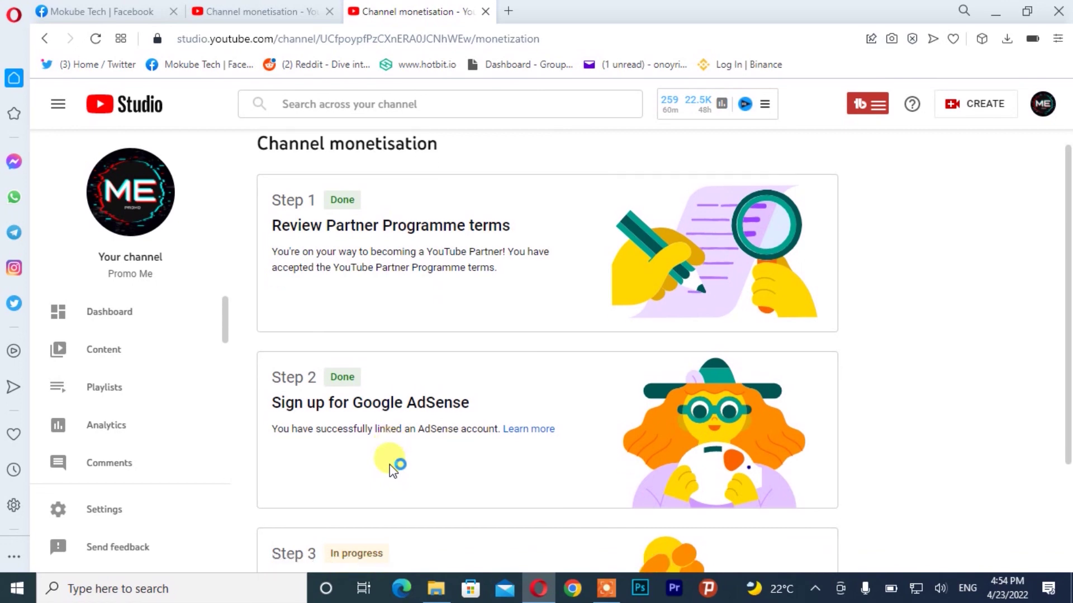
scroll(394, 469, down, 3)
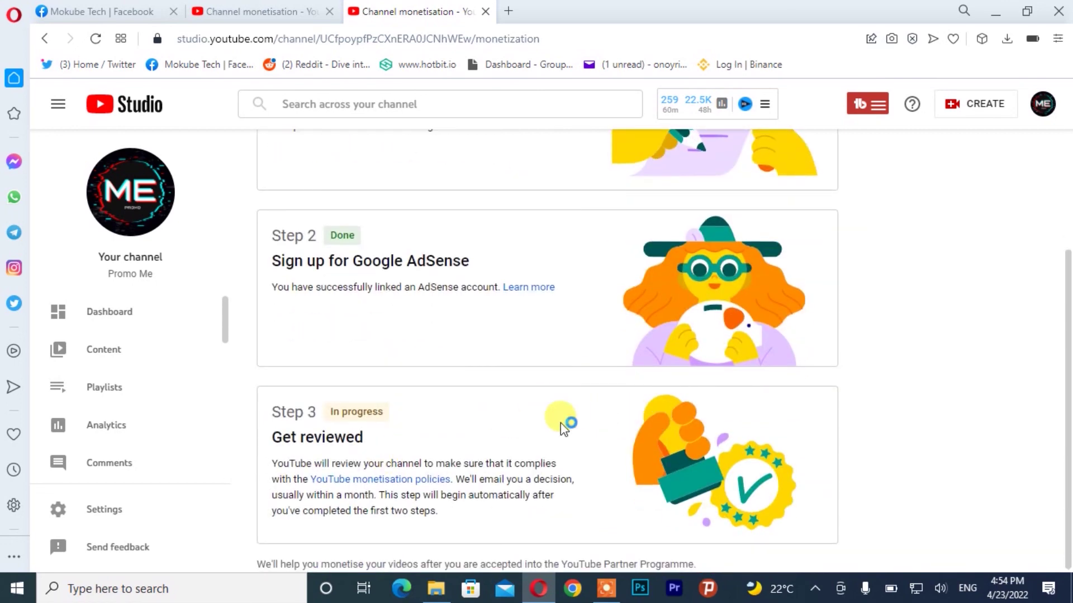